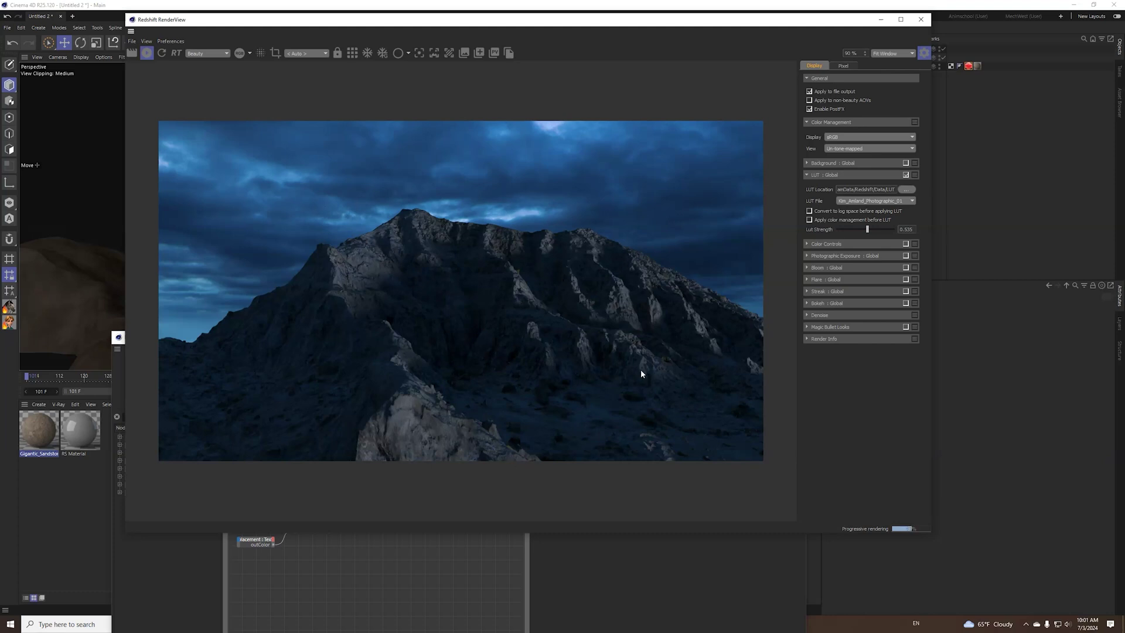
# Connect the RS Material Blender to the Output node's Surface input and check the snowy render.
pyautogui.click(401, 553)
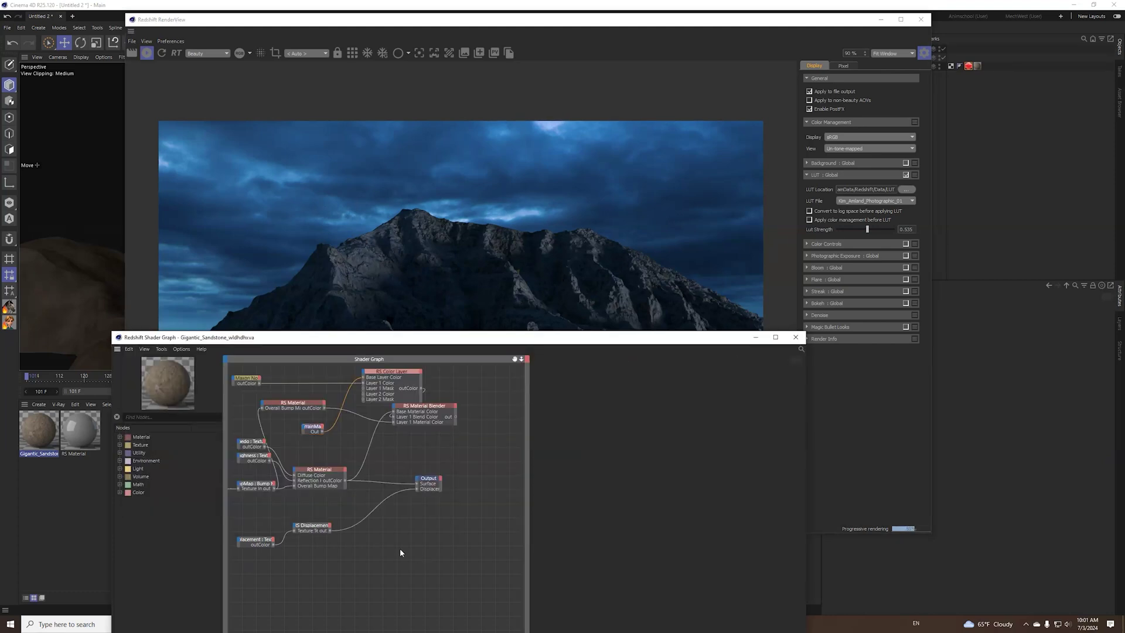
pyautogui.moveTo(455, 416); pyautogui.dragTo(417, 484)
pyautogui.click(178, 52)
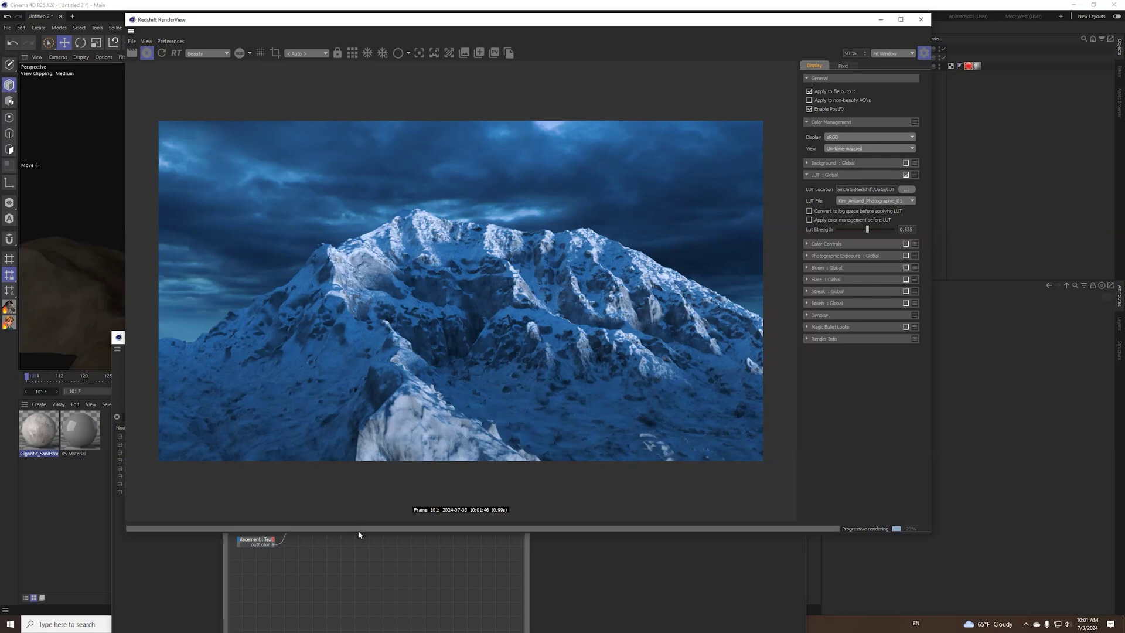
pyautogui.click(356, 560)
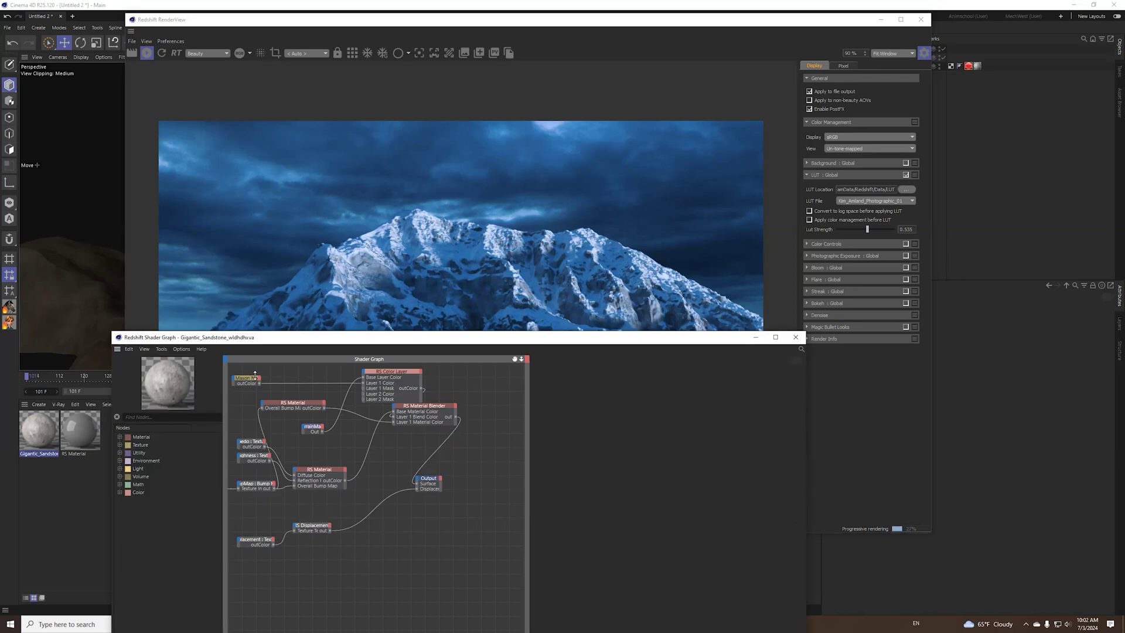
# Select the existing TerrainMask node to show its altitude and slope parameters.
pyautogui.moveTo(297, 421); pyautogui.dragTo(328, 449)
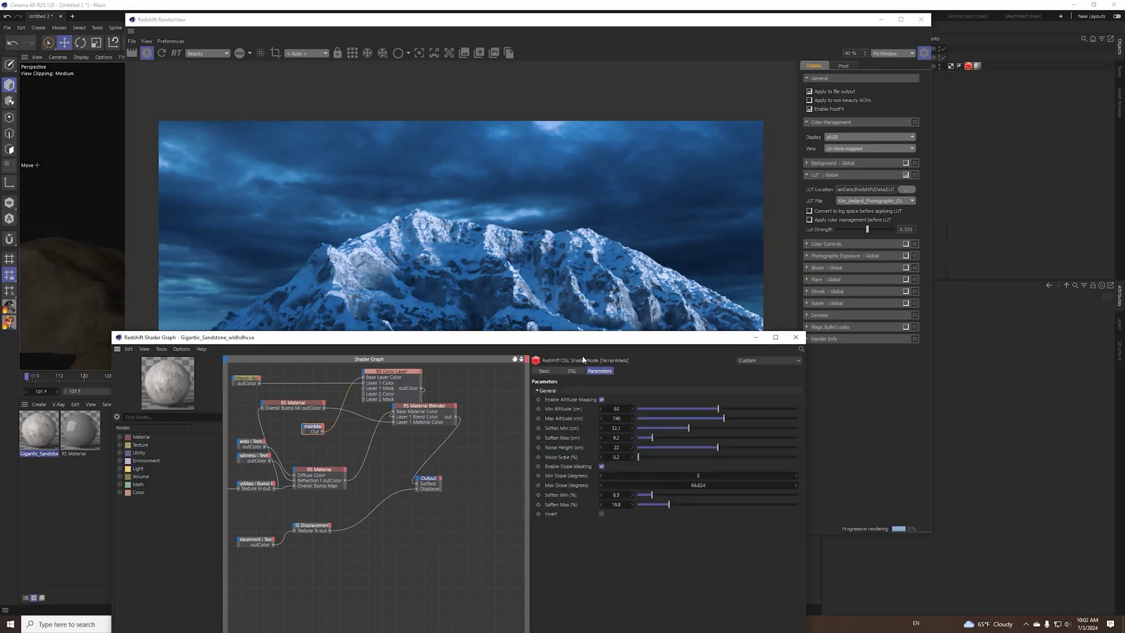
pyautogui.moveTo(562, 340); pyautogui.dragTo(524, 391)
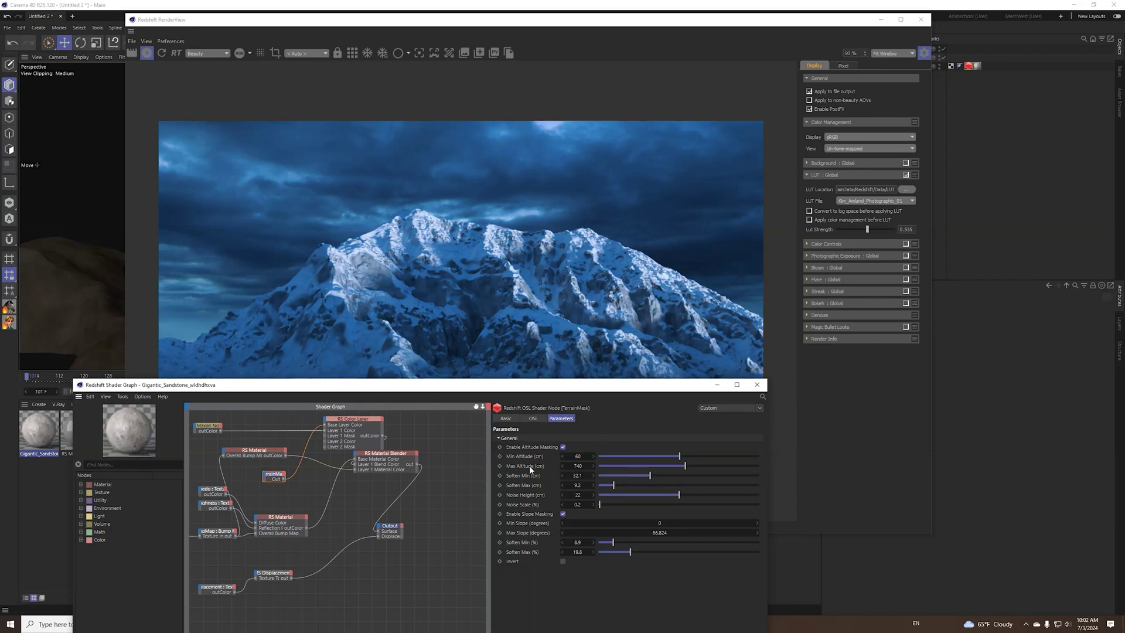
# Find 'osl' in the node list and add an OSL Shader node to the graph.
pyautogui.click(105, 463)
pyautogui.write('os')
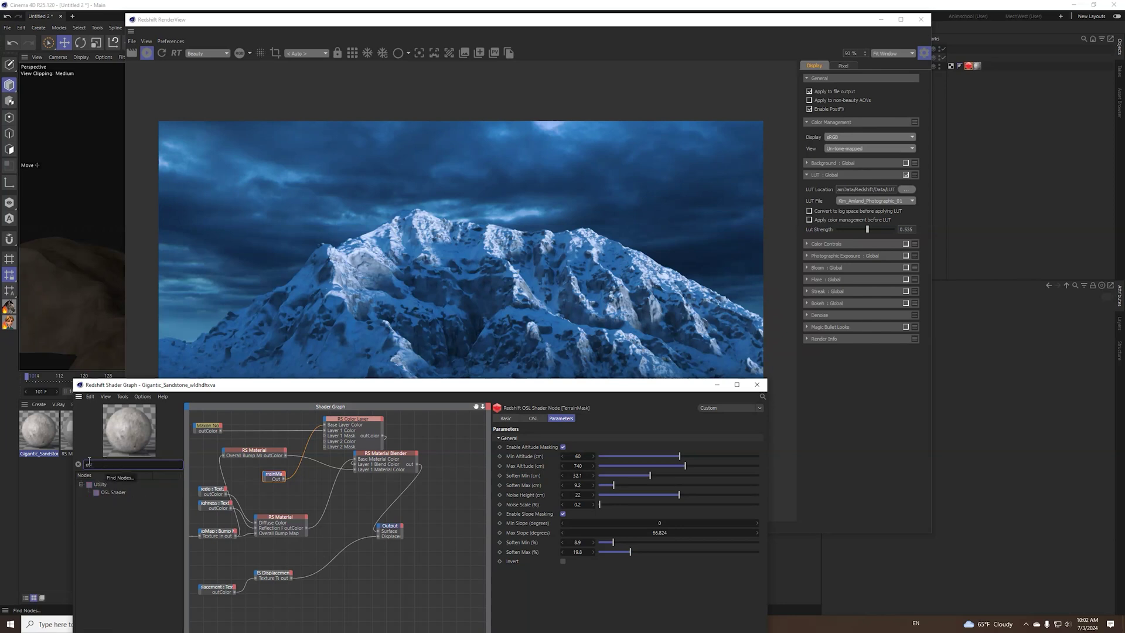
pyautogui.write('l')
pyautogui.moveTo(111, 490); pyautogui.dragTo(339, 580)
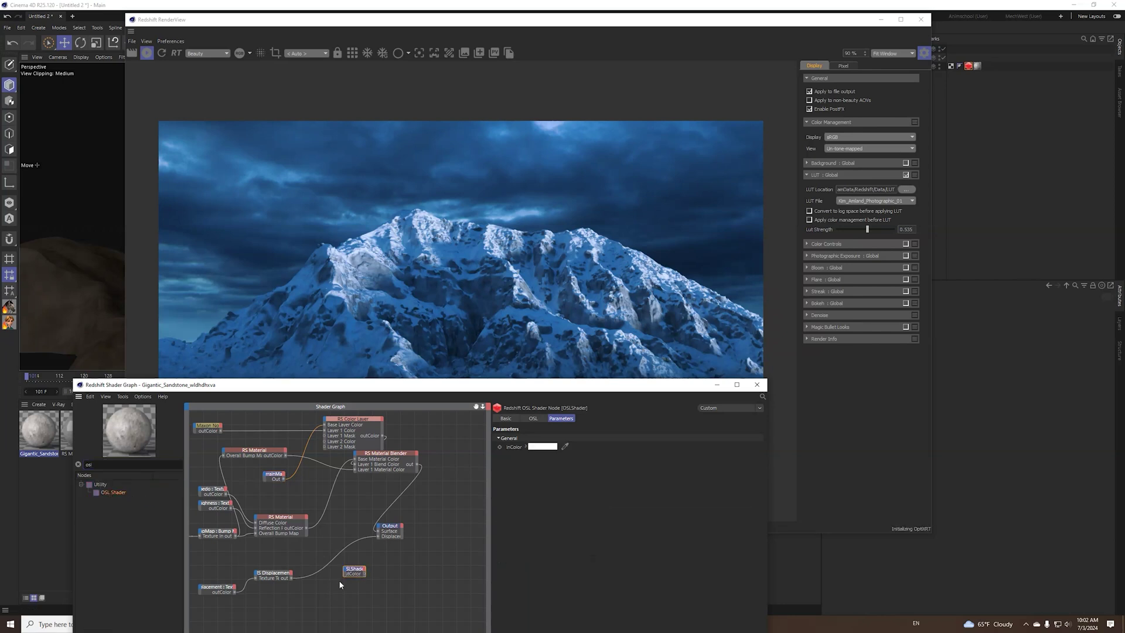
# Replace the OSL code with the terrain-mask script, compile it, and view its parameters.
pyautogui.click(533, 418)
pyautogui.moveTo(542, 381); pyautogui.dragTo(559, 184)
pyautogui.hotkey('ctrl', 'a')
pyautogui.hotkey('ctrl', 'v')
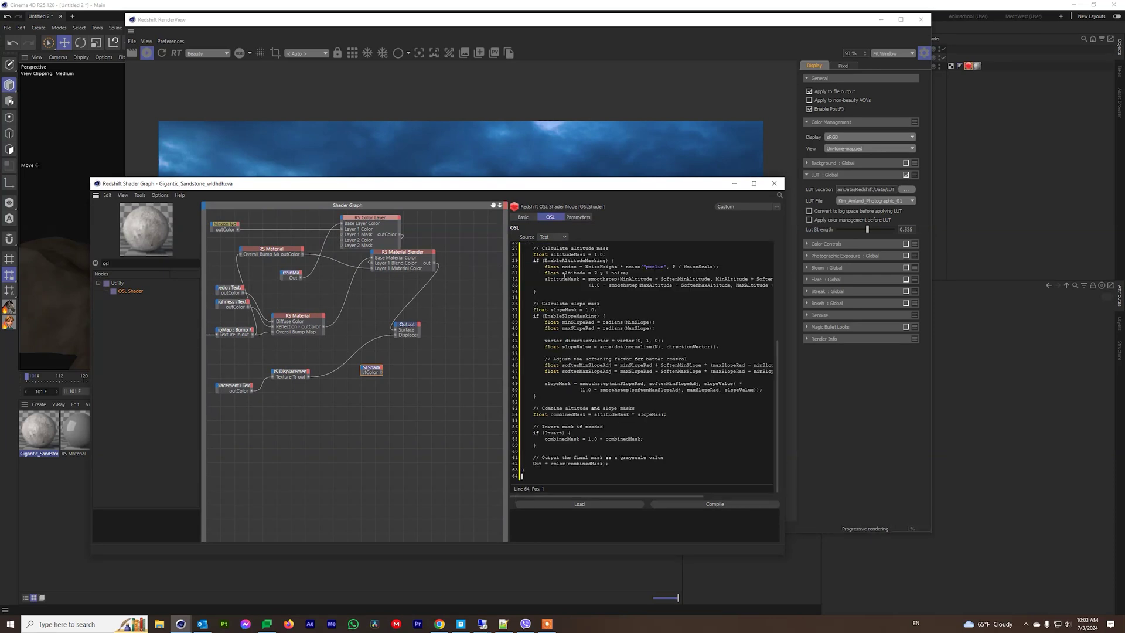
pyautogui.click(684, 505)
pyautogui.click(577, 217)
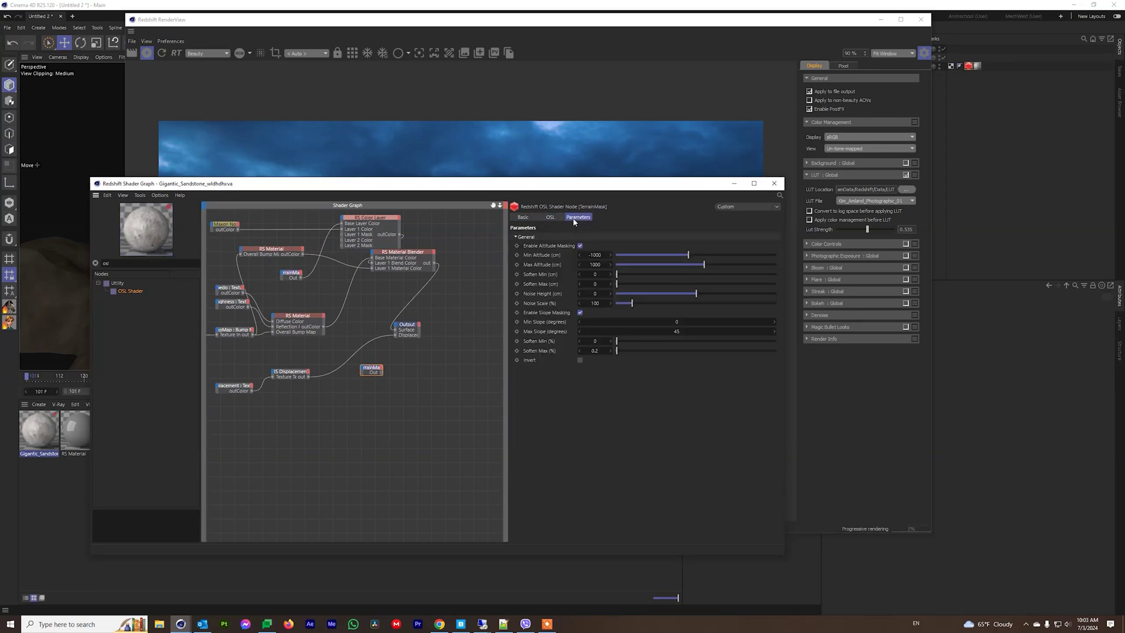
pyautogui.moveTo(552, 183); pyautogui.dragTo(461, 301)
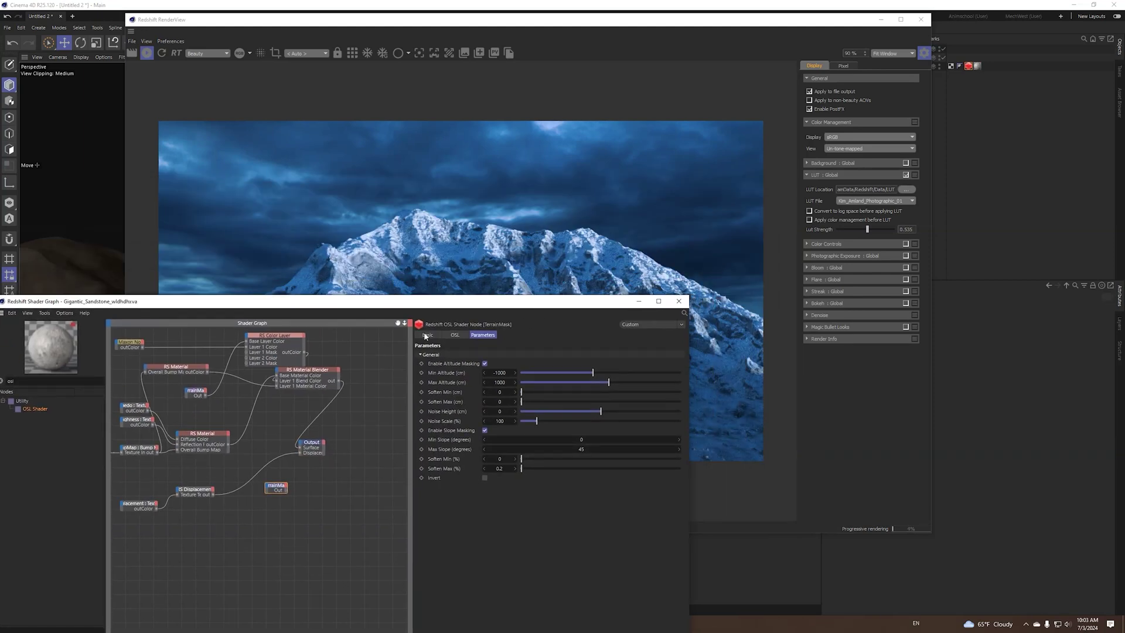
# Wire the new TerrainMask output into the material Output node to render the mask.
pyautogui.moveTo(286, 491); pyautogui.dragTo(300, 451)
pyautogui.moveTo(448, 307); pyautogui.dragTo(484, 398)
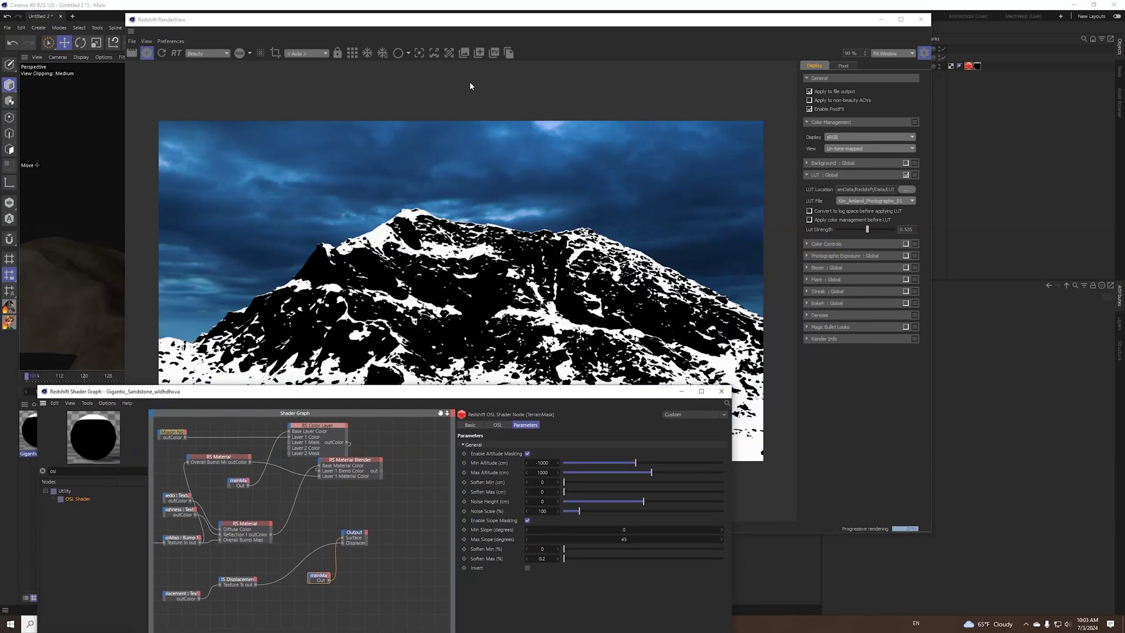
pyautogui.doubleClick(443, 21)
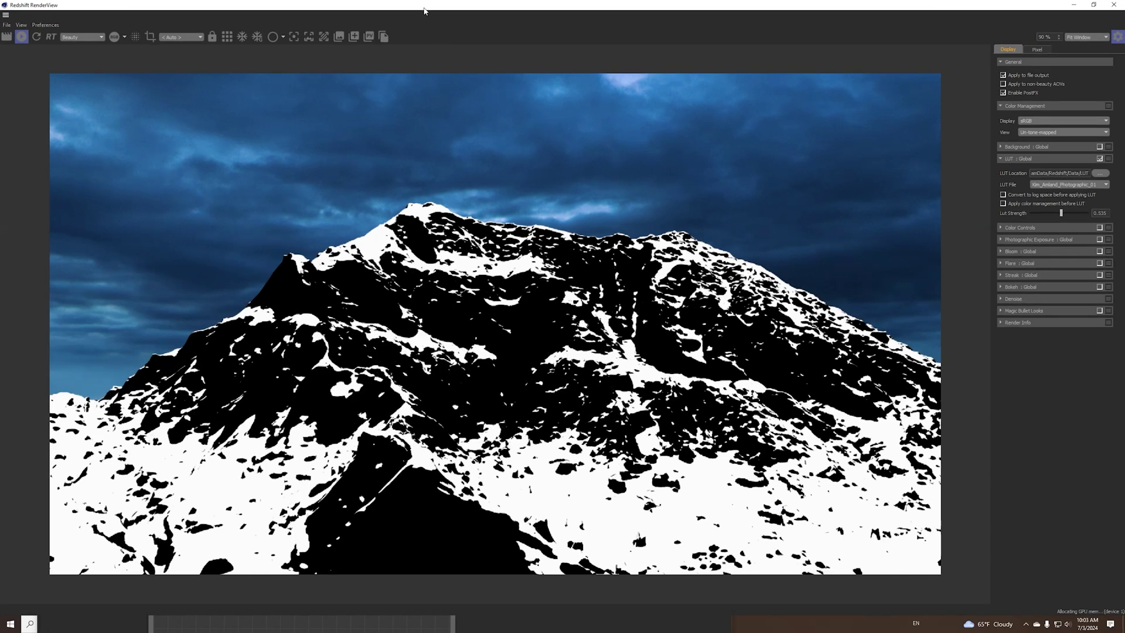
# Arrange the RenderView above the Shader Graph window and turn off slope masking.
pyautogui.doubleClick(111, 11)
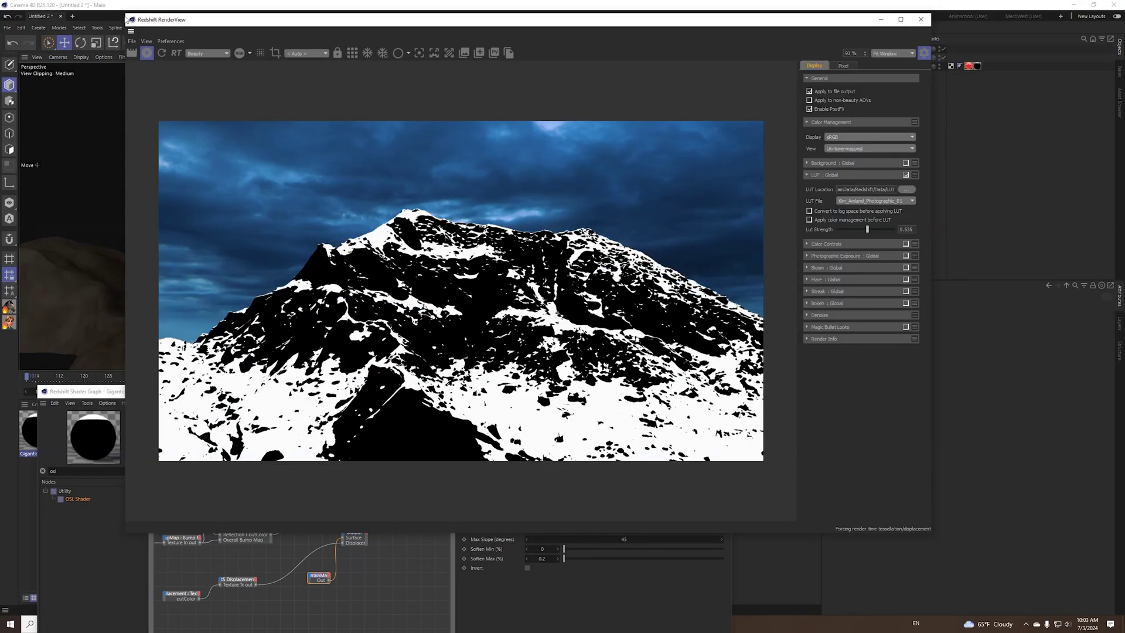
pyautogui.moveTo(126, 16); pyautogui.dragTo(193, 68)
pyautogui.moveTo(269, 79); pyautogui.dragTo(240, 27)
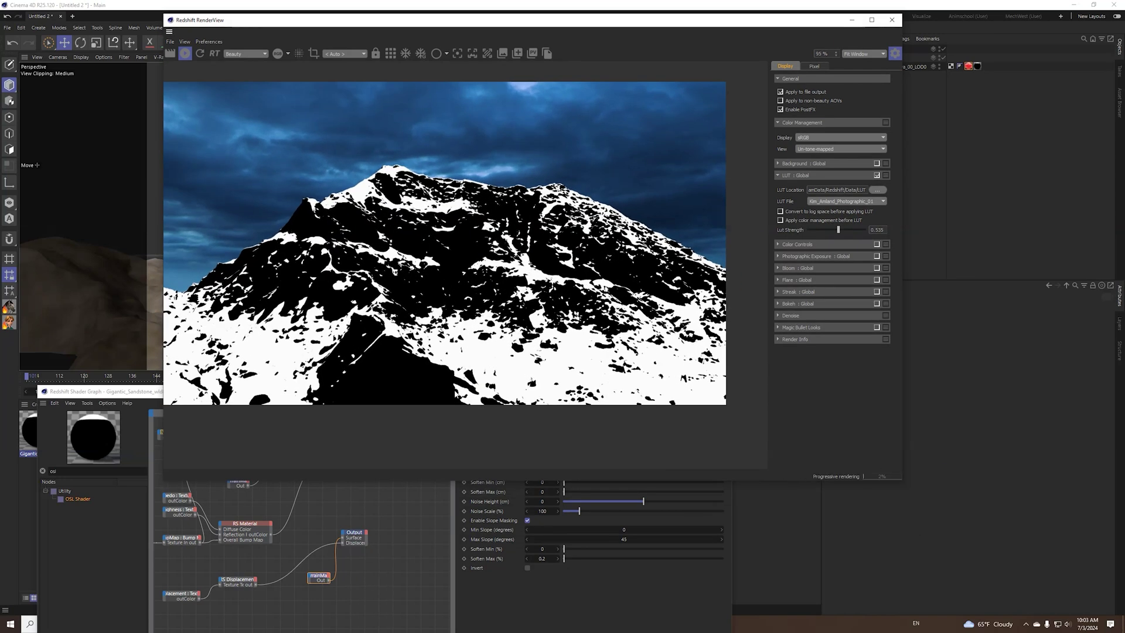
pyautogui.click(502, 509)
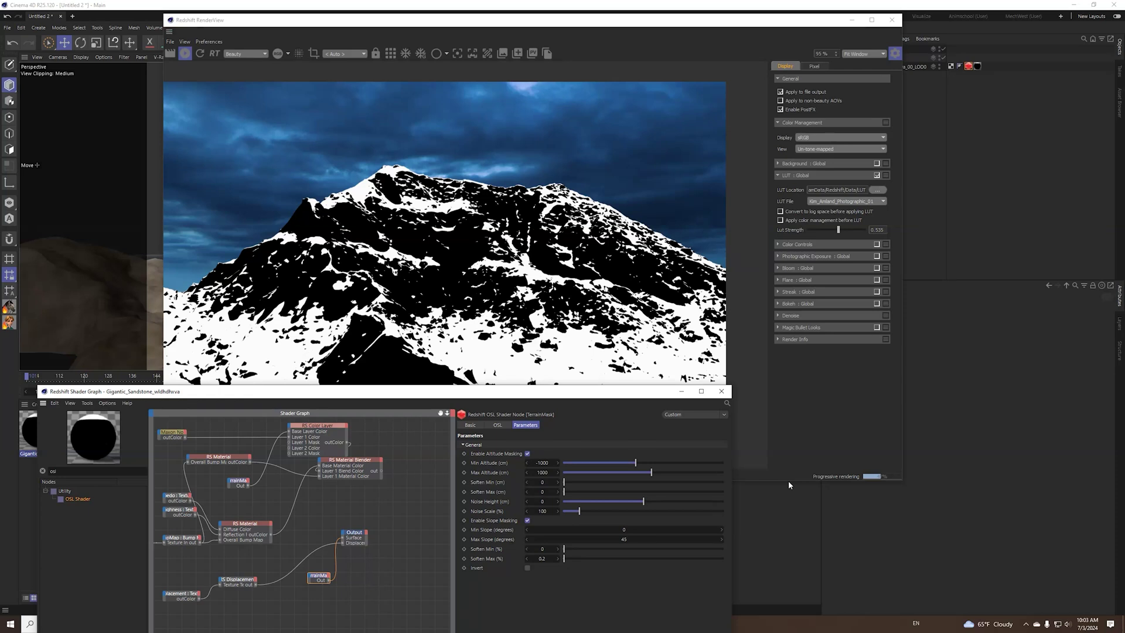
pyautogui.moveTo(788, 482); pyautogui.dragTo(779, 354)
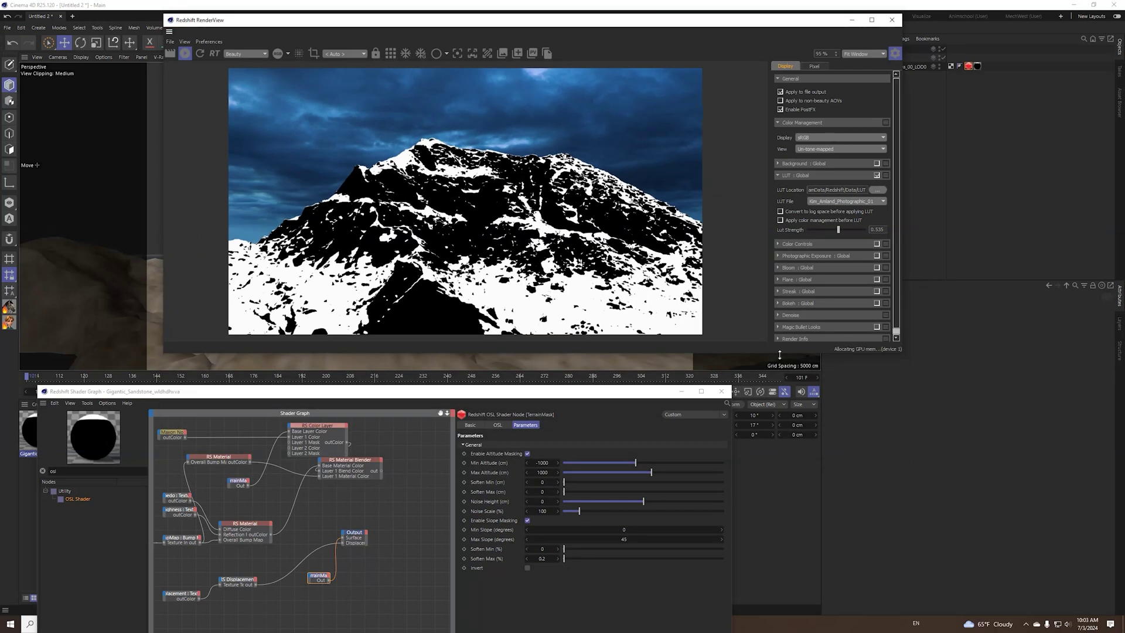
pyautogui.moveTo(548, 397); pyautogui.dragTo(576, 335)
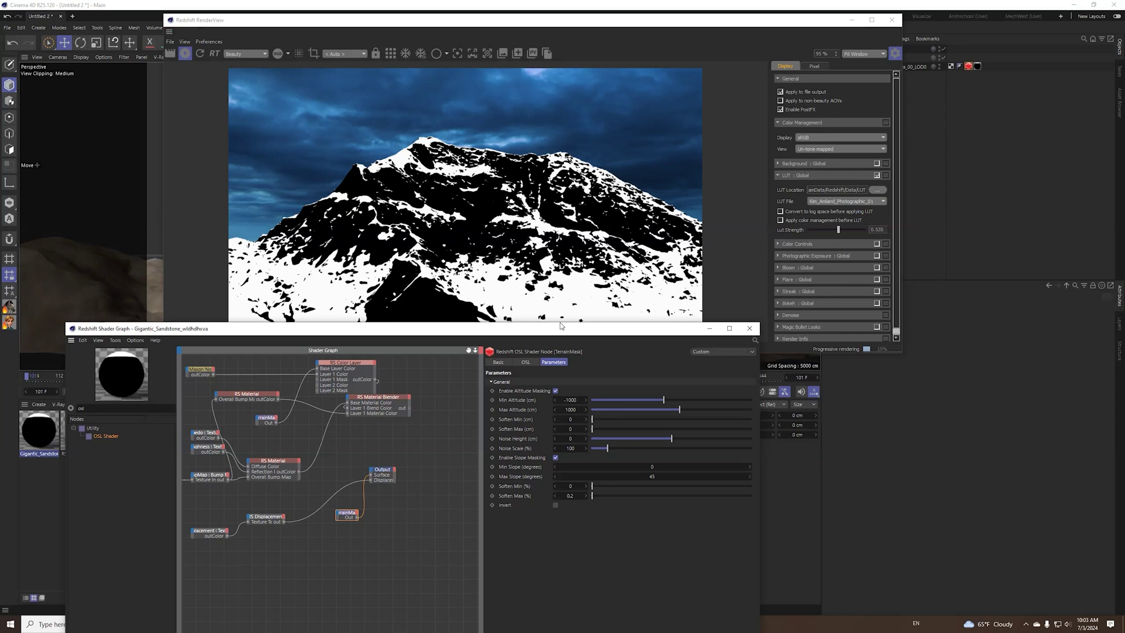
pyautogui.moveTo(560, 327); pyautogui.dragTo(555, 359)
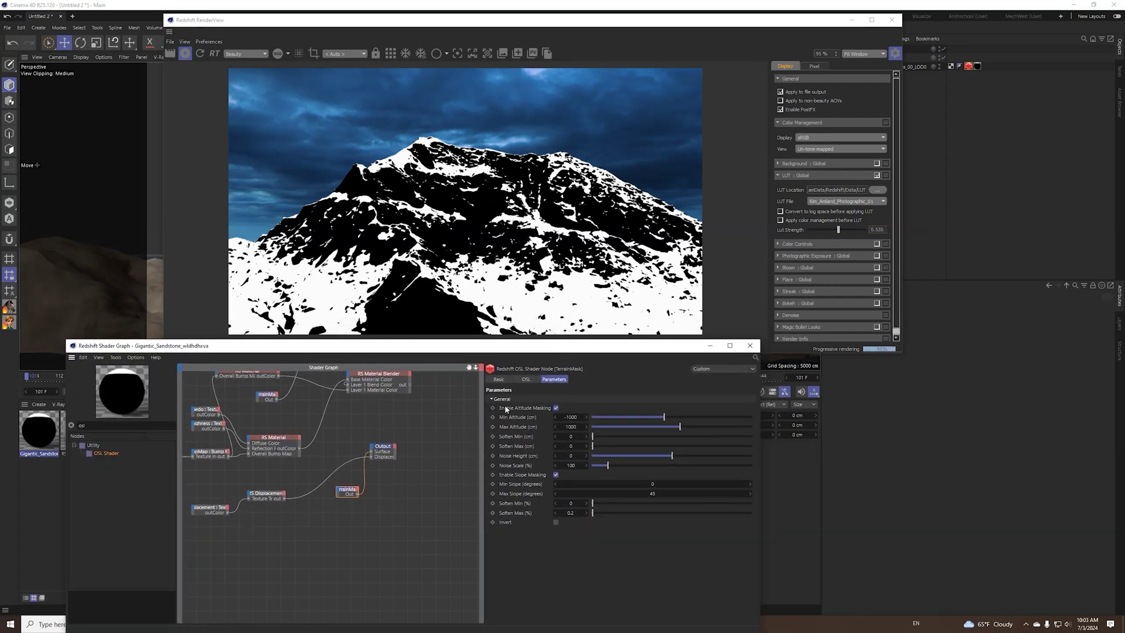
pyautogui.click(556, 475)
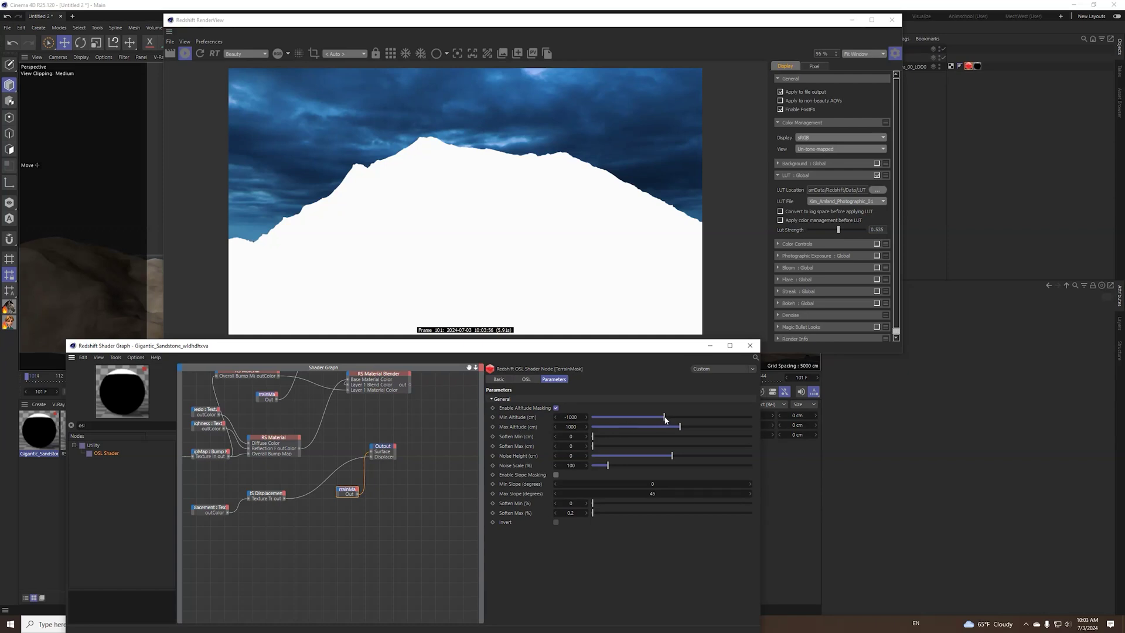
# Raise the TerrainMask Min Altitude from -1000 to 60 cm.
pyautogui.moveTo(664, 417); pyautogui.dragTo(671, 418)
pyautogui.moveTo(576, 419); pyautogui.dragTo(587, 420)
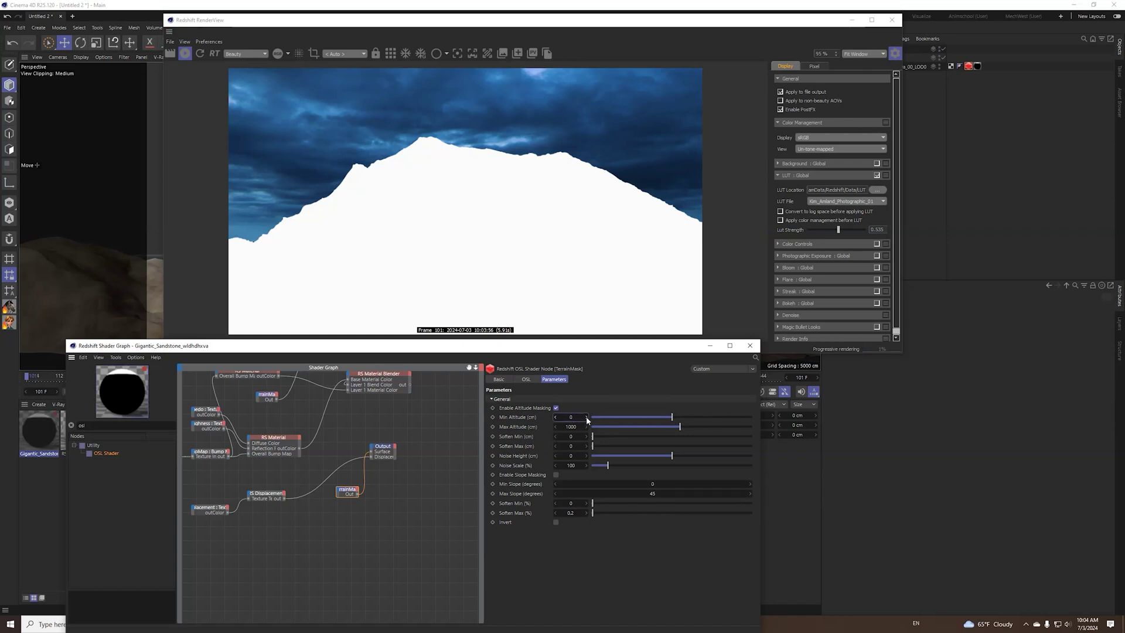
pyautogui.click(586, 417)
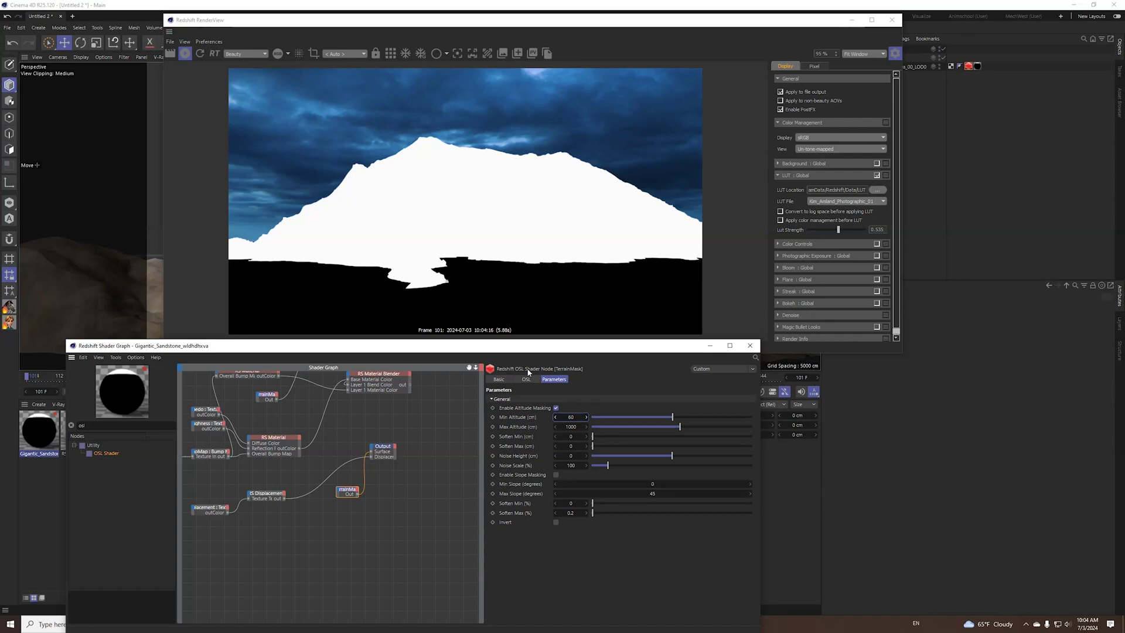
# Try Max Altitude values of 80 and then 100 cm.
pyautogui.doubleClick(570, 426)
pyautogui.write('80')
pyautogui.press('Return')
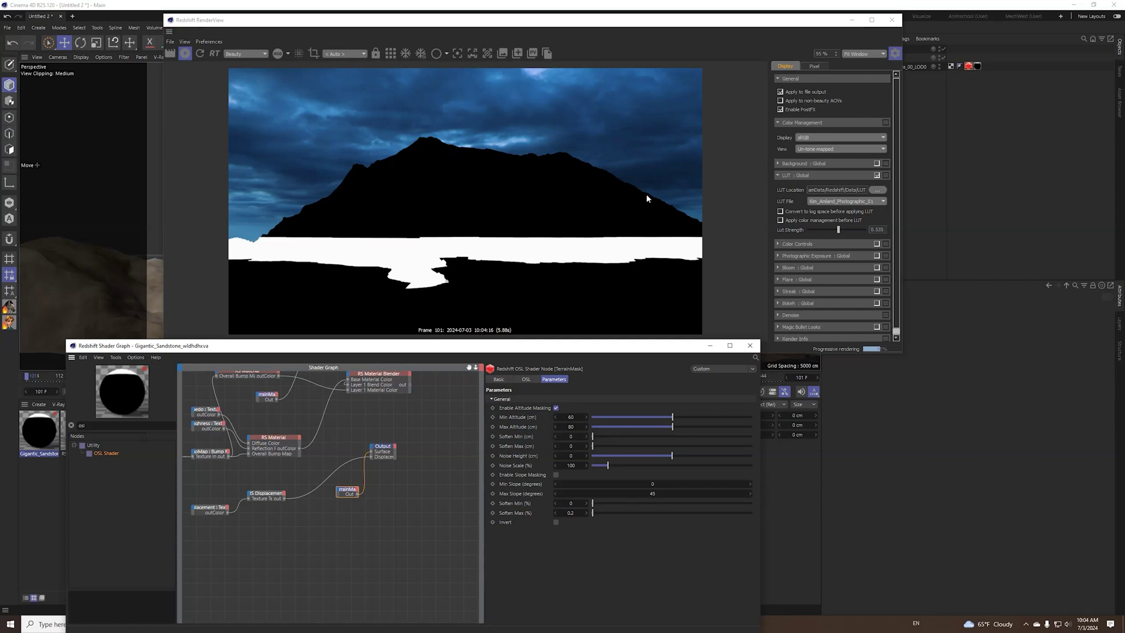
pyautogui.doubleClick(578, 427)
pyautogui.press('BackSpace')
pyautogui.write('100')
pyautogui.press('Return')
# Scrub Max Altitude between 111 and 191 cm, then settle on 125 cm.
pyautogui.moveTo(570, 427); pyautogui.dragTo(583, 426)
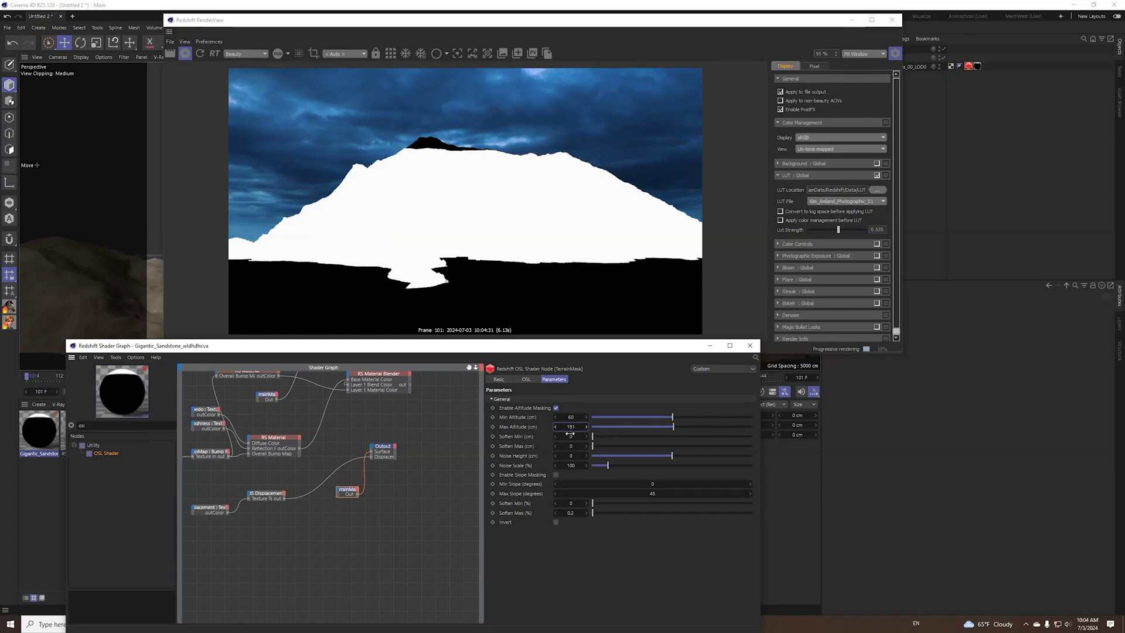
pyautogui.moveTo(556, 427); pyautogui.dragTo(554, 426)
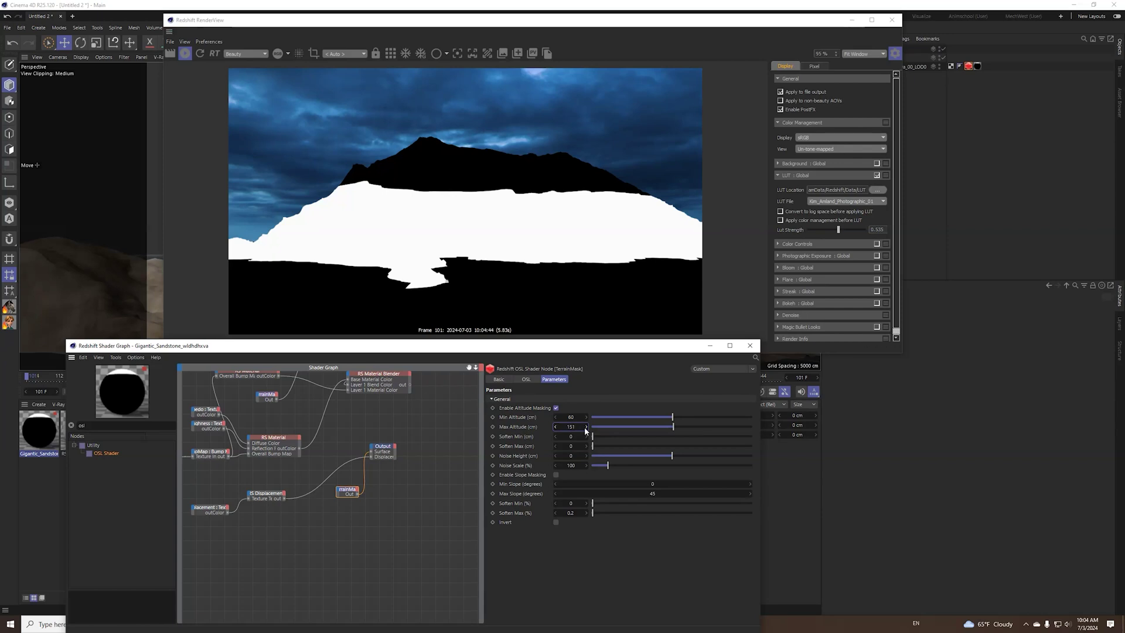
pyautogui.moveTo(586, 430); pyautogui.dragTo(557, 430)
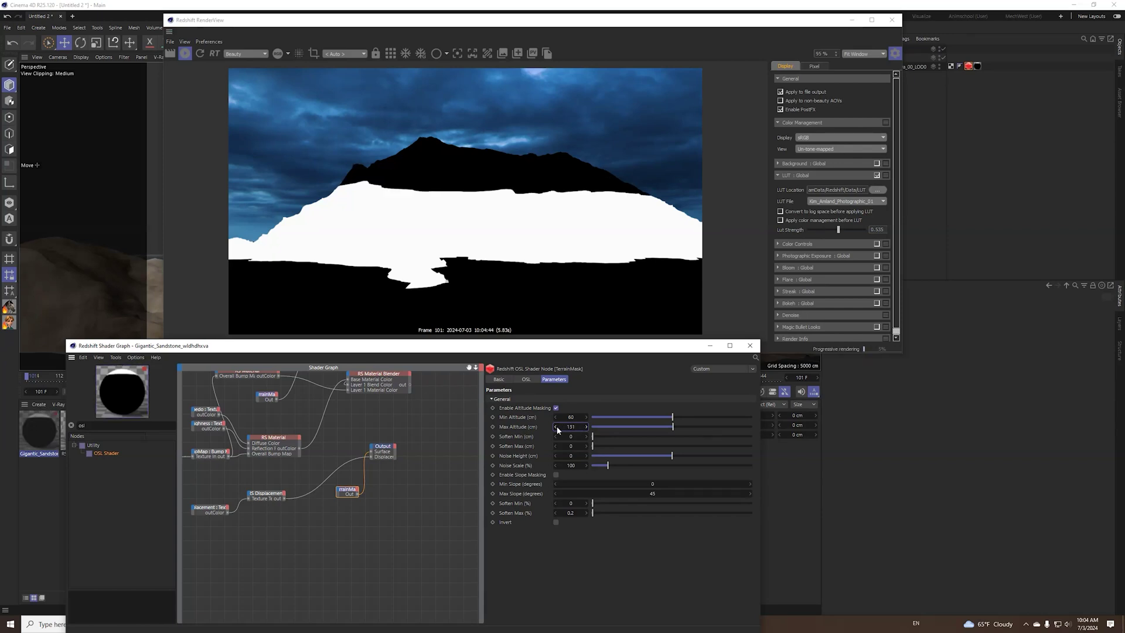
pyautogui.click(557, 429)
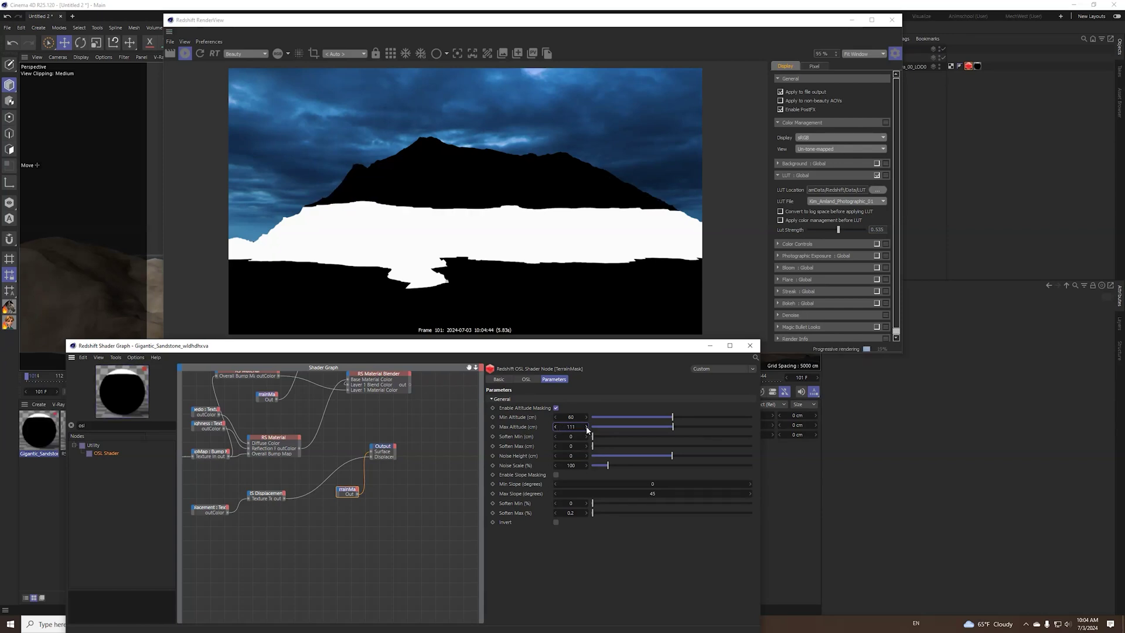
pyautogui.click(588, 430)
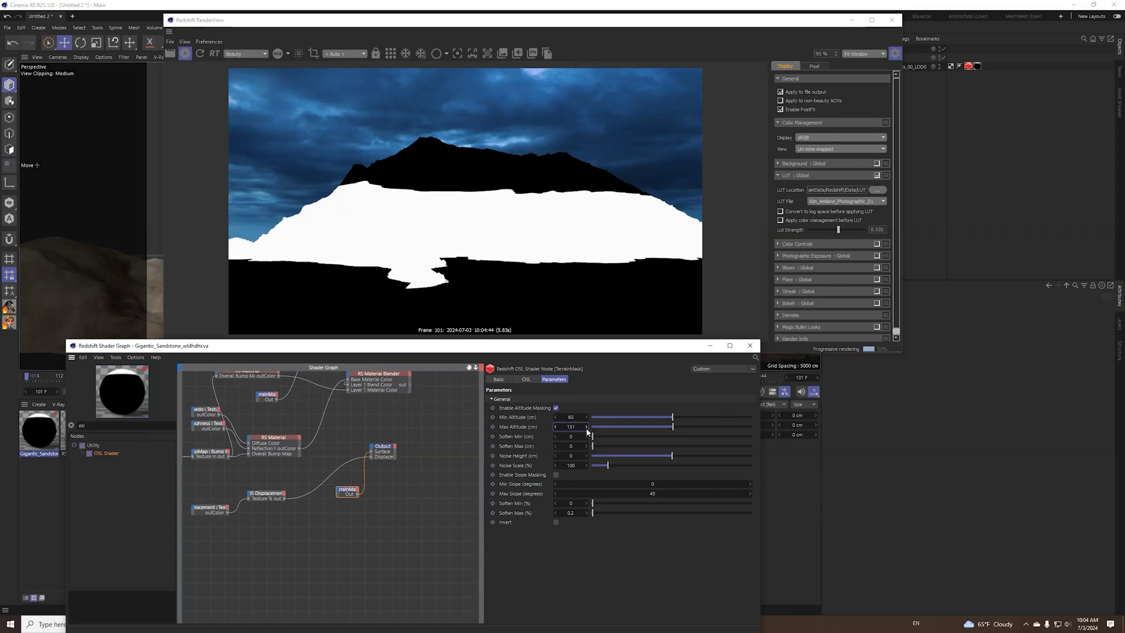
pyautogui.click(587, 428)
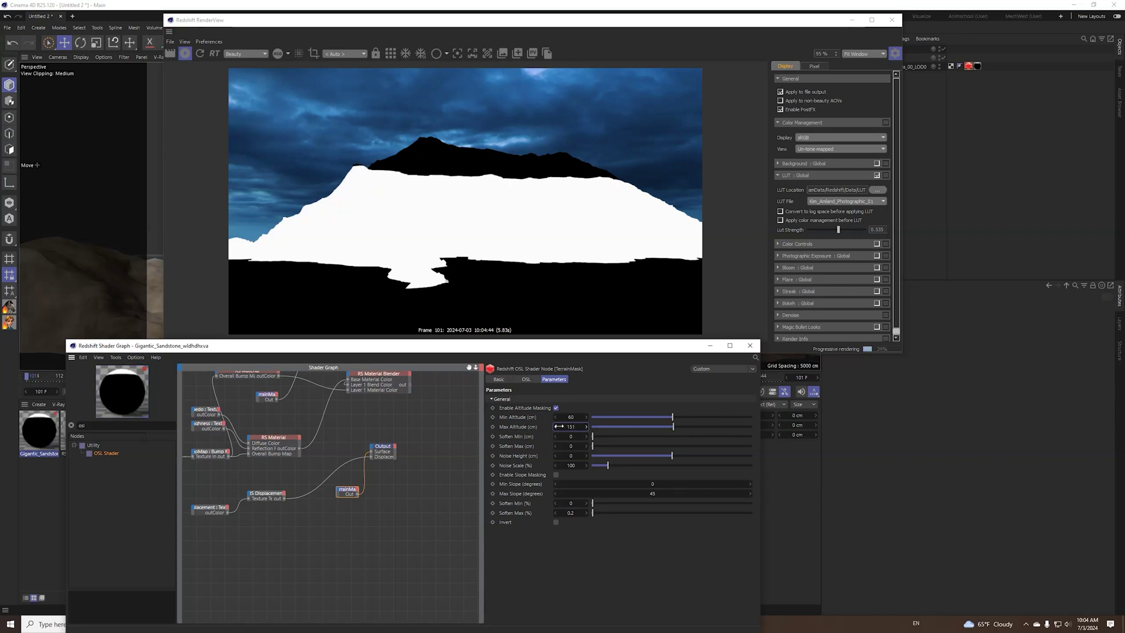
pyautogui.click(557, 429)
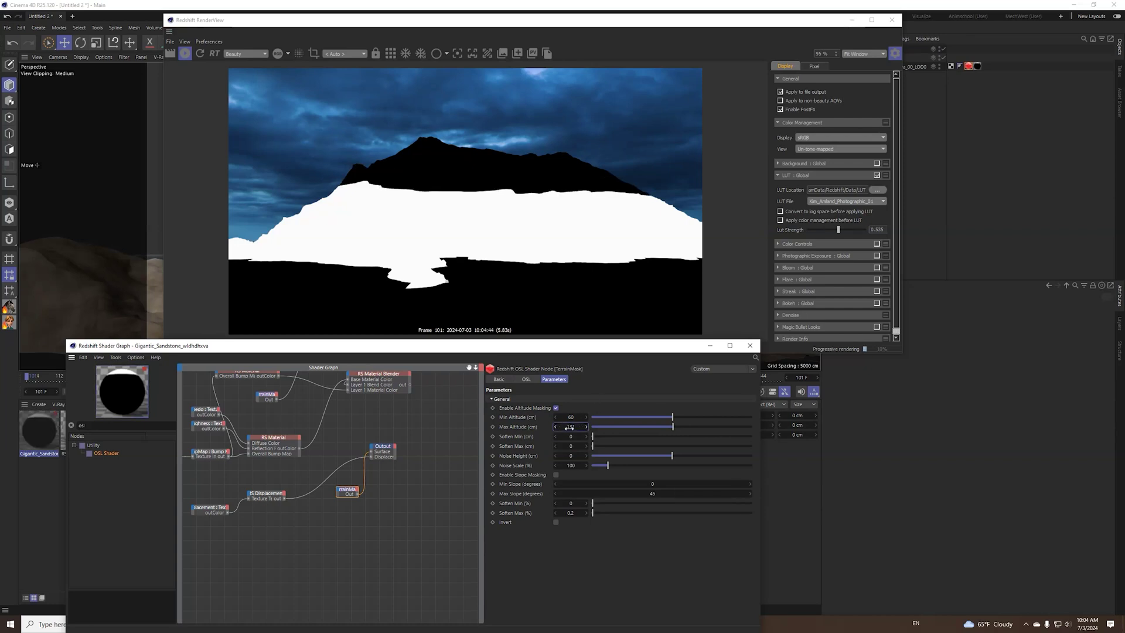
pyautogui.doubleClick(572, 427)
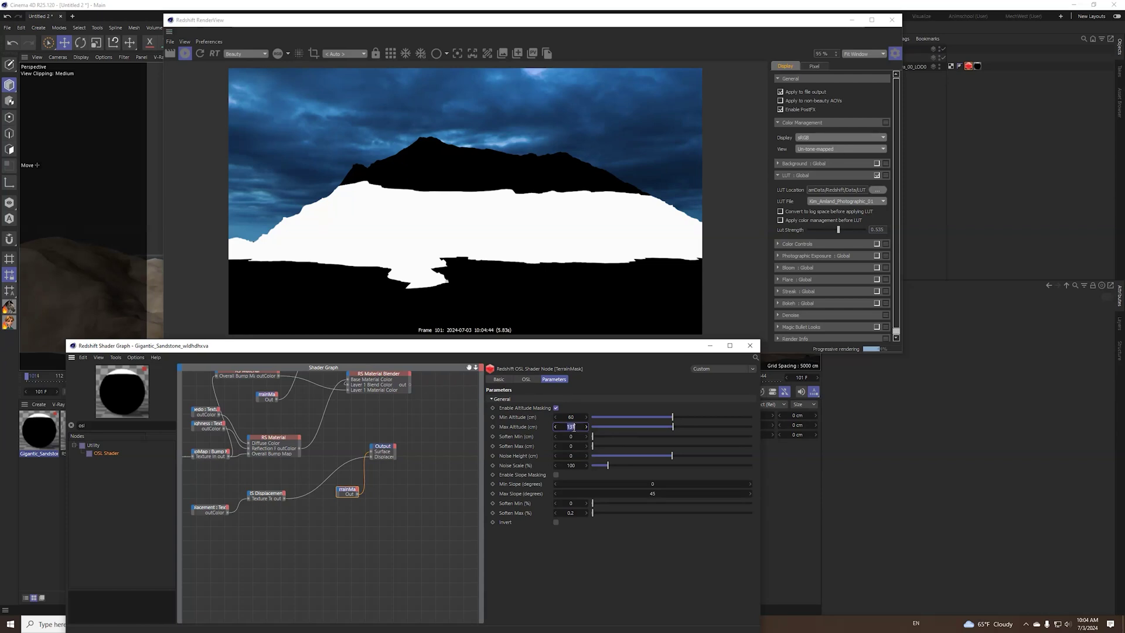
pyautogui.write('125')
pyautogui.press('Return')
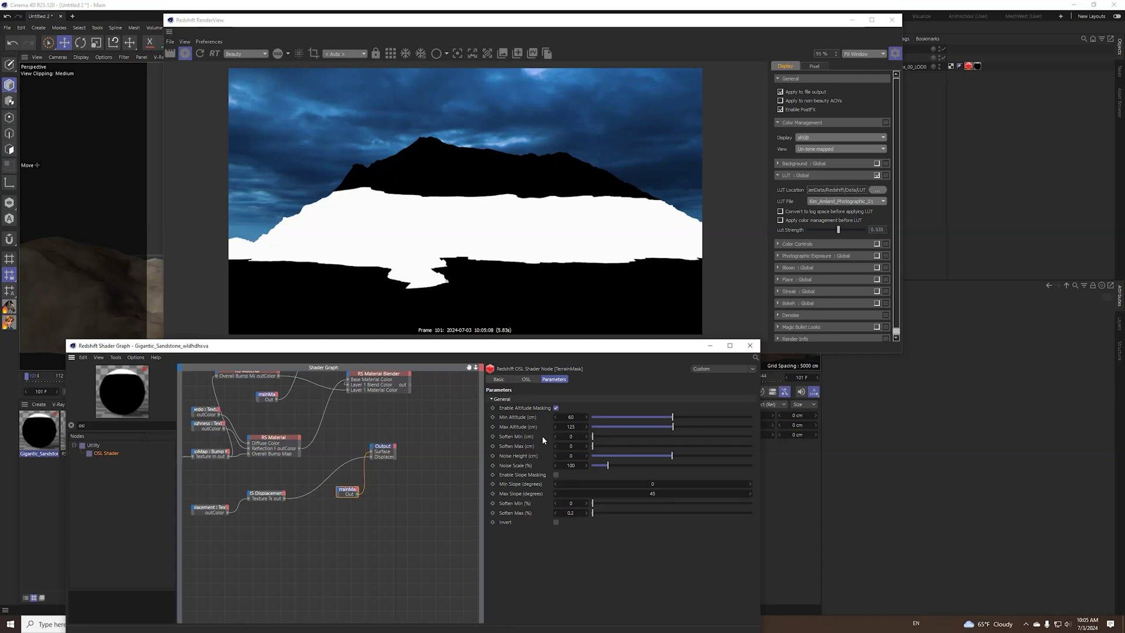
# Soften the altitude band edges (Soften Min 14.6, Soften Max 36.5) and add Noise Height 60.
pyautogui.click(604, 437)
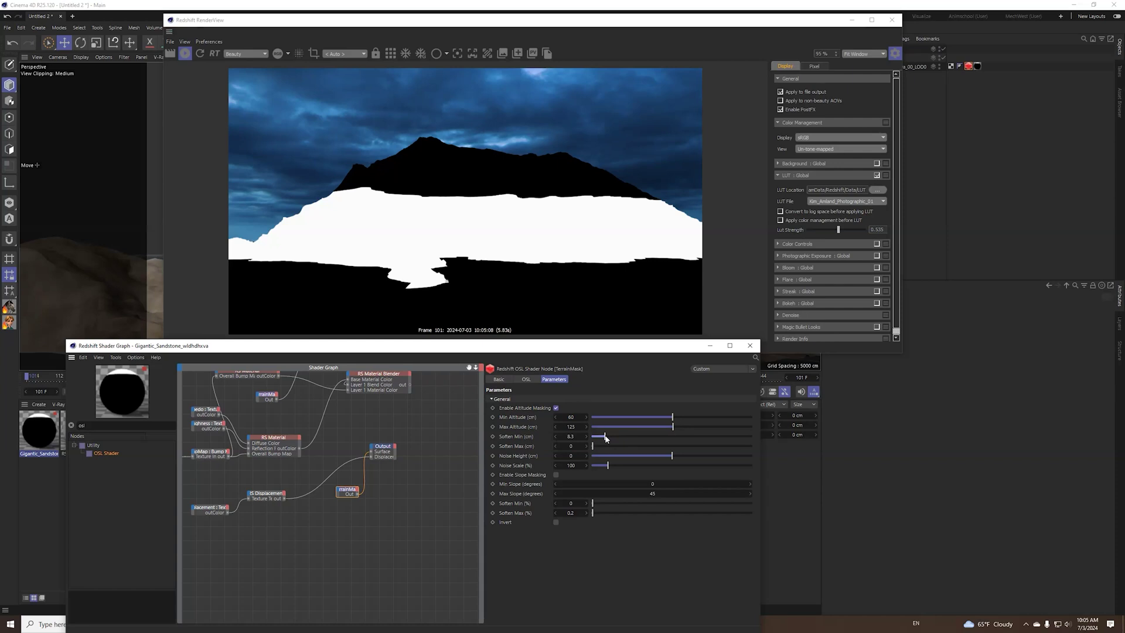
pyautogui.moveTo(644, 437); pyautogui.dragTo(765, 436)
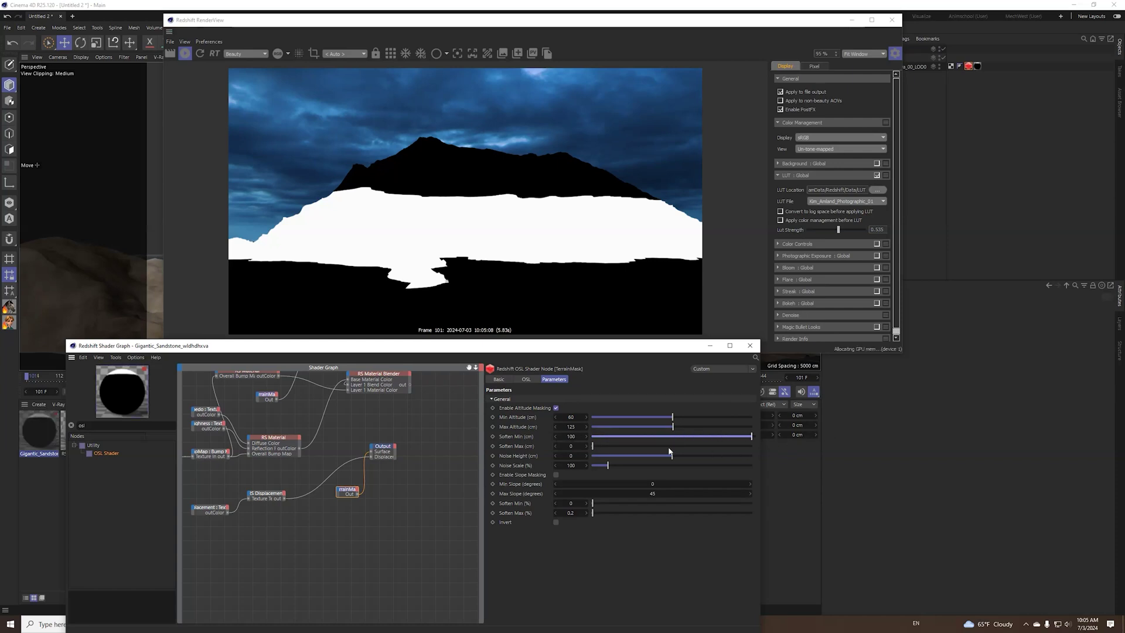
pyautogui.moveTo(699, 438); pyautogui.dragTo(649, 441)
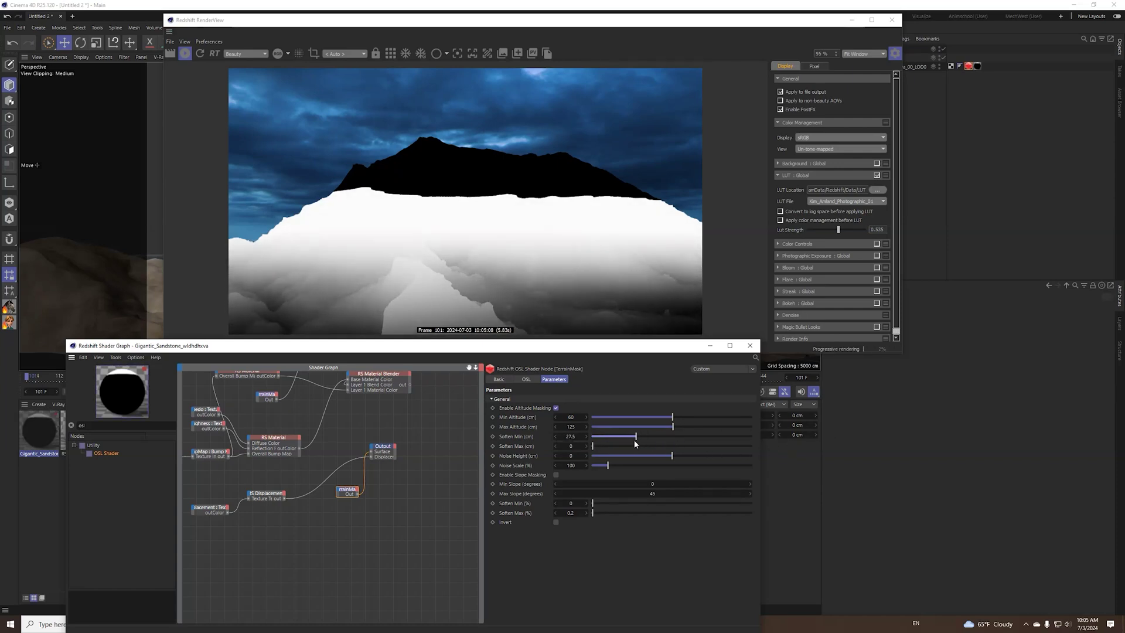
pyautogui.moveTo(635, 440)
pyautogui.mouseDown()
pyautogui.moveTo(611, 439)
pyautogui.moveTo(651, 449)
pyautogui.mouseUp()
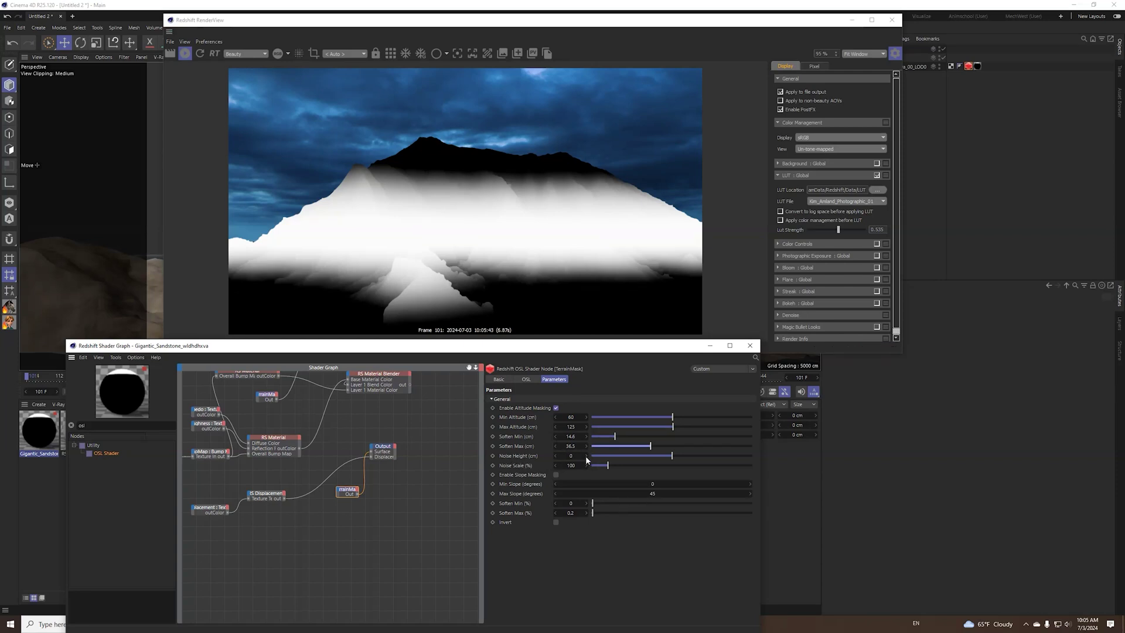
pyautogui.moveTo(586, 456); pyautogui.dragTo(588, 456)
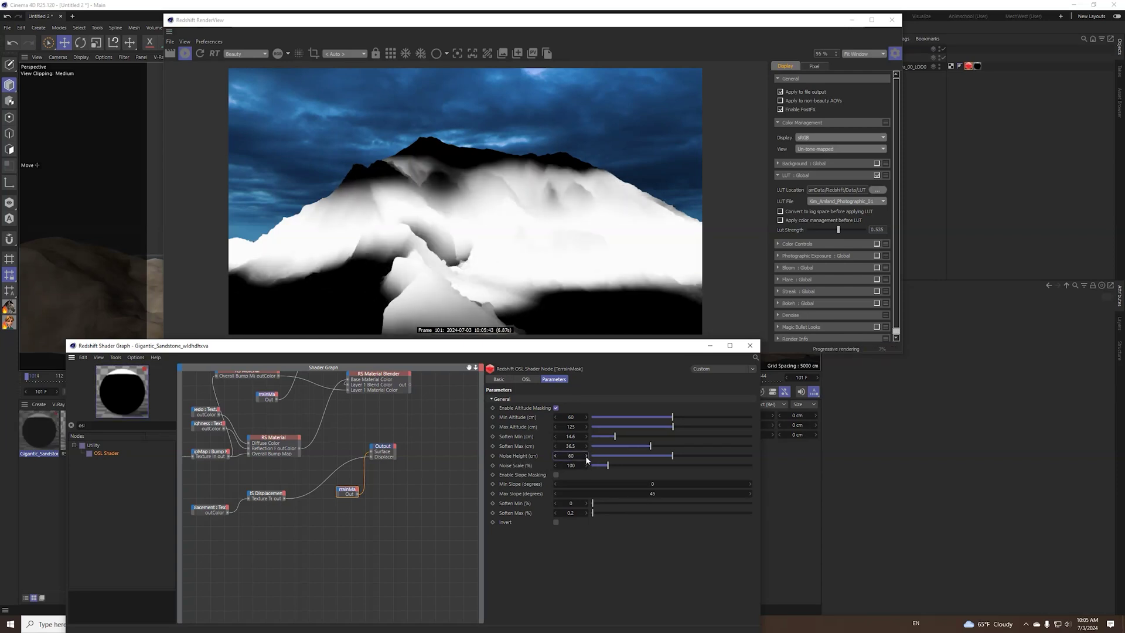
# Set Noise Height to 10 cm and Noise Scale to 0.5%.
pyautogui.doubleClick(572, 455)
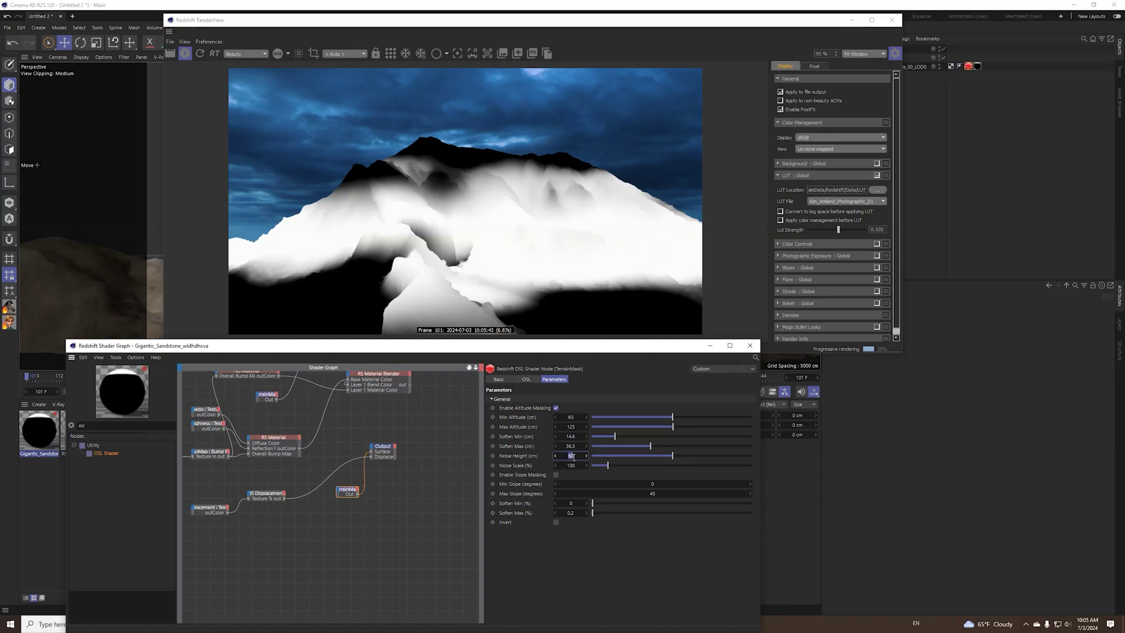
pyautogui.press('Return')
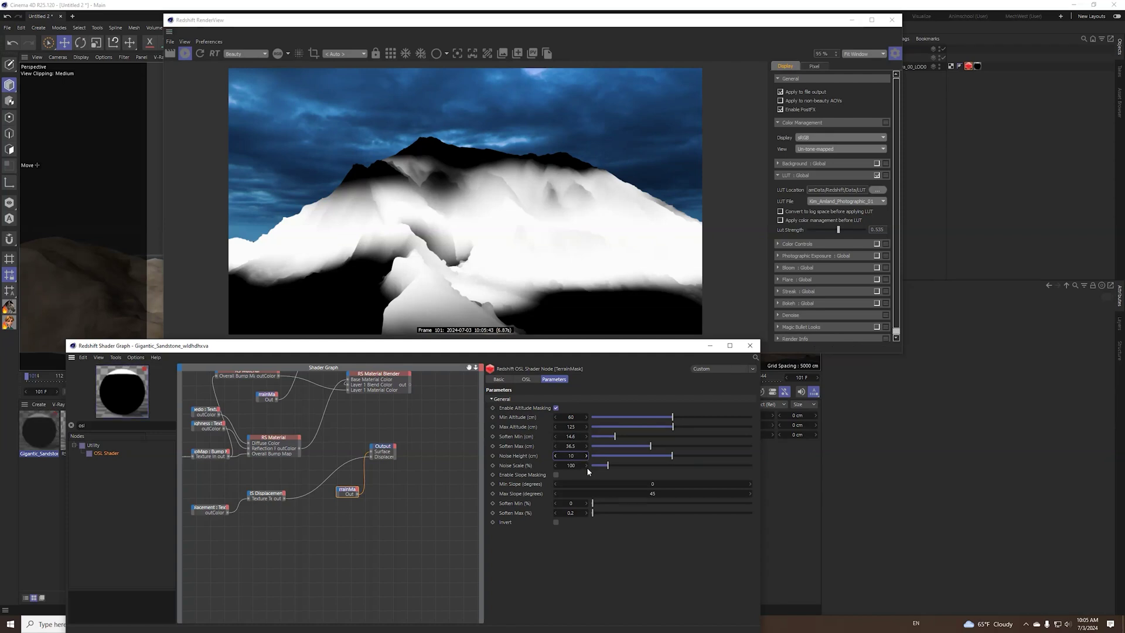
pyautogui.click(593, 466)
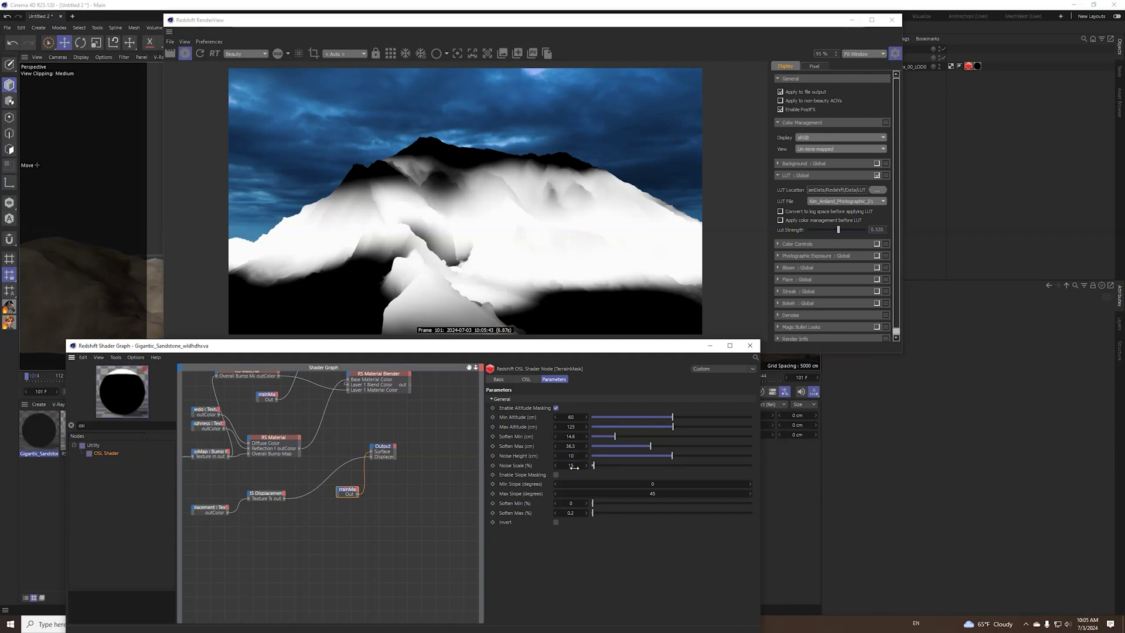
pyautogui.moveTo(574, 467); pyautogui.dragTo(563, 467)
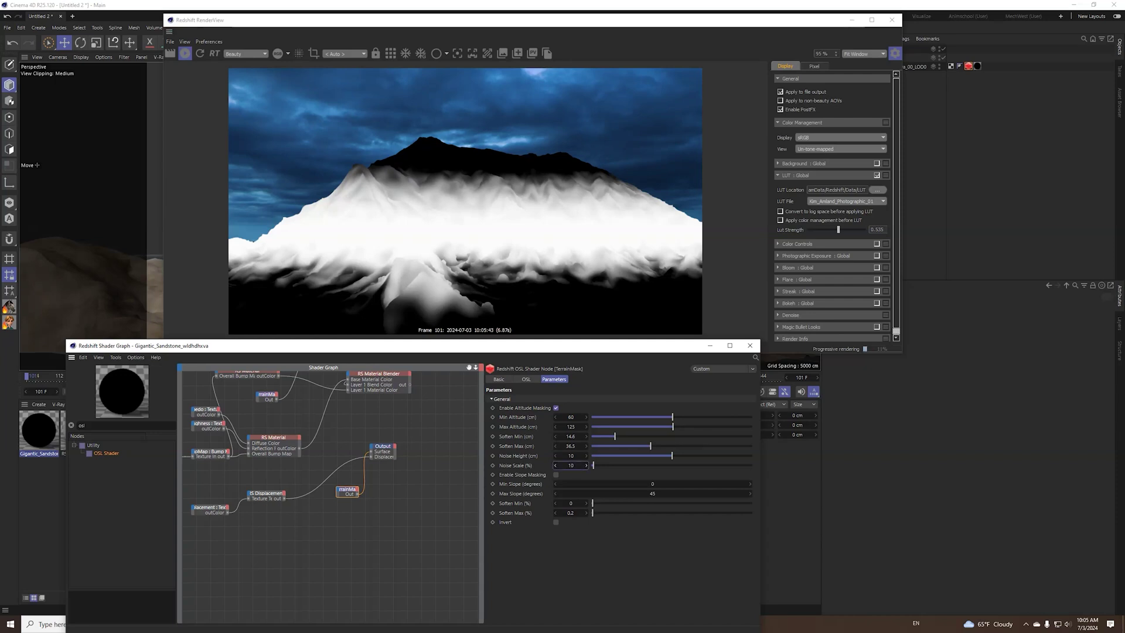
pyautogui.press('BackSpace')
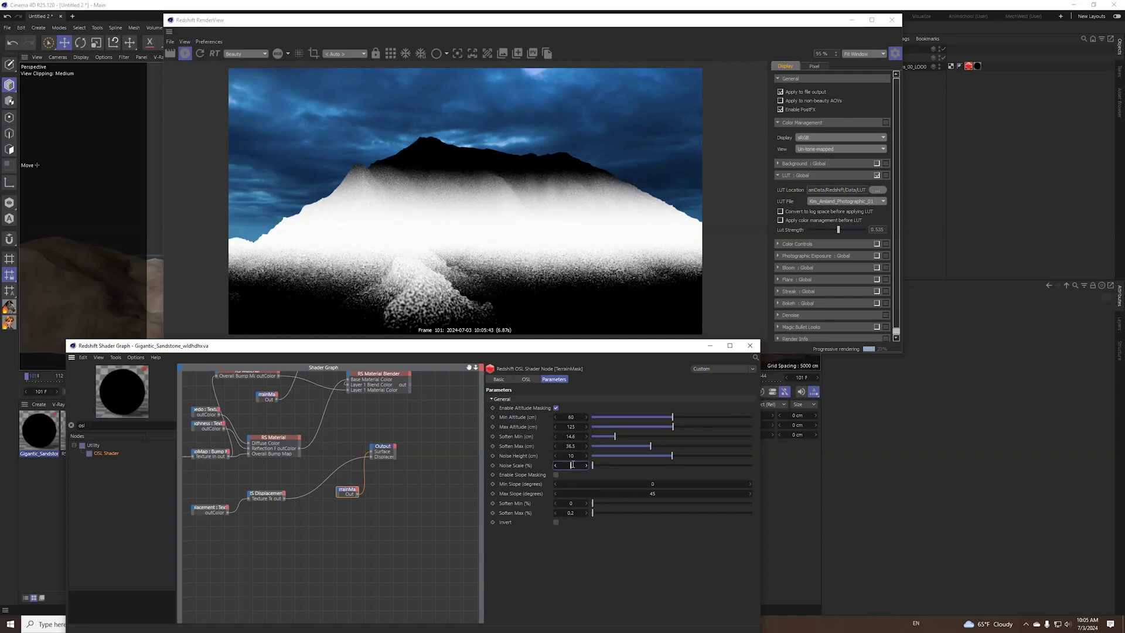
pyautogui.press('BackSpace')
pyautogui.write('0.2')
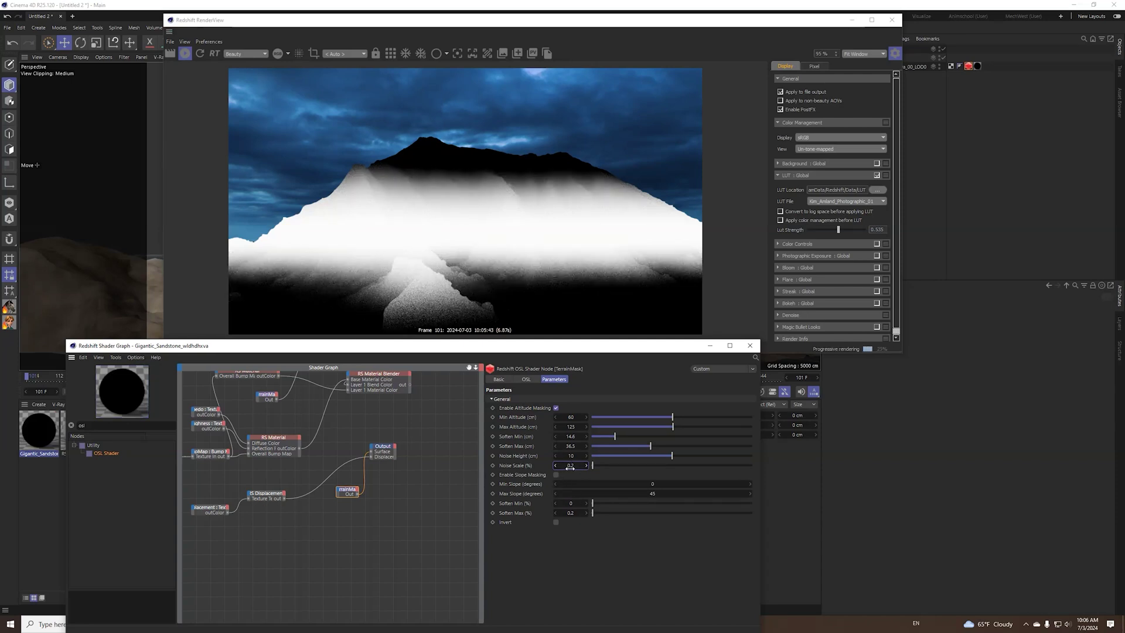
pyautogui.press('BackSpace')
pyautogui.write('5')
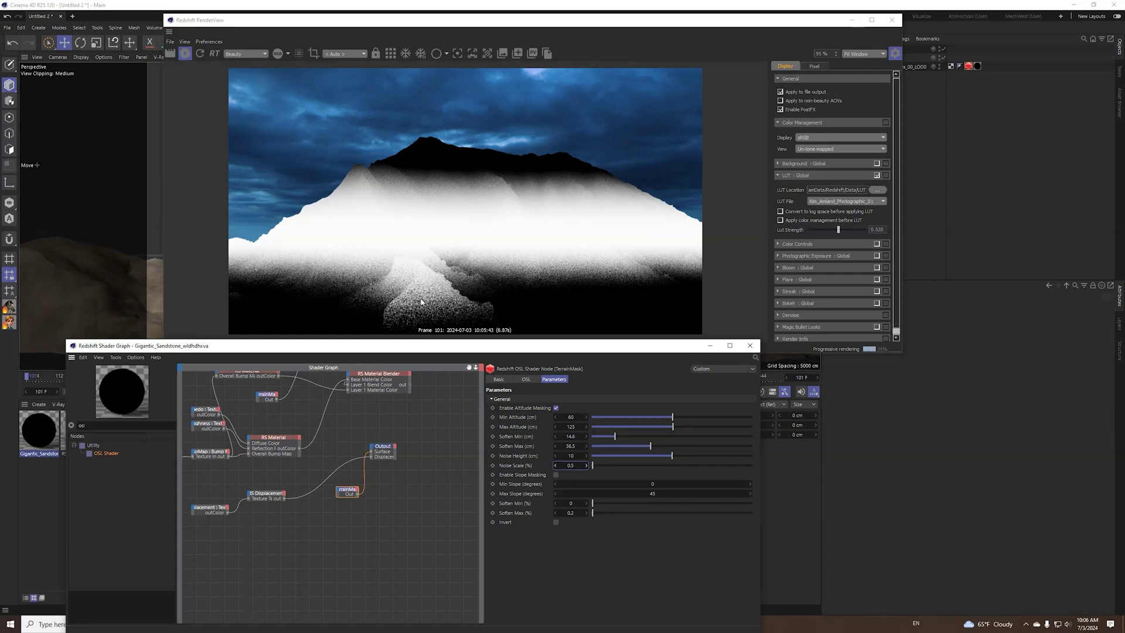
# Enable slope masking and try Max Slope values of 55 and 110.978 degrees.
pyautogui.click(556, 475)
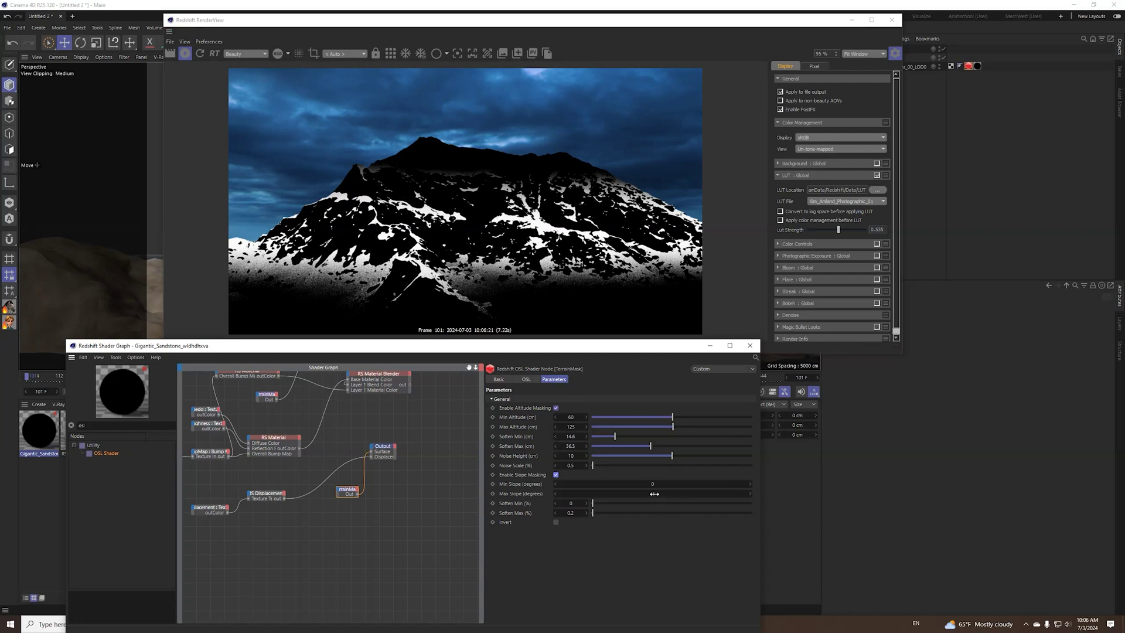
pyautogui.moveTo(654, 493); pyautogui.dragTo(658, 496)
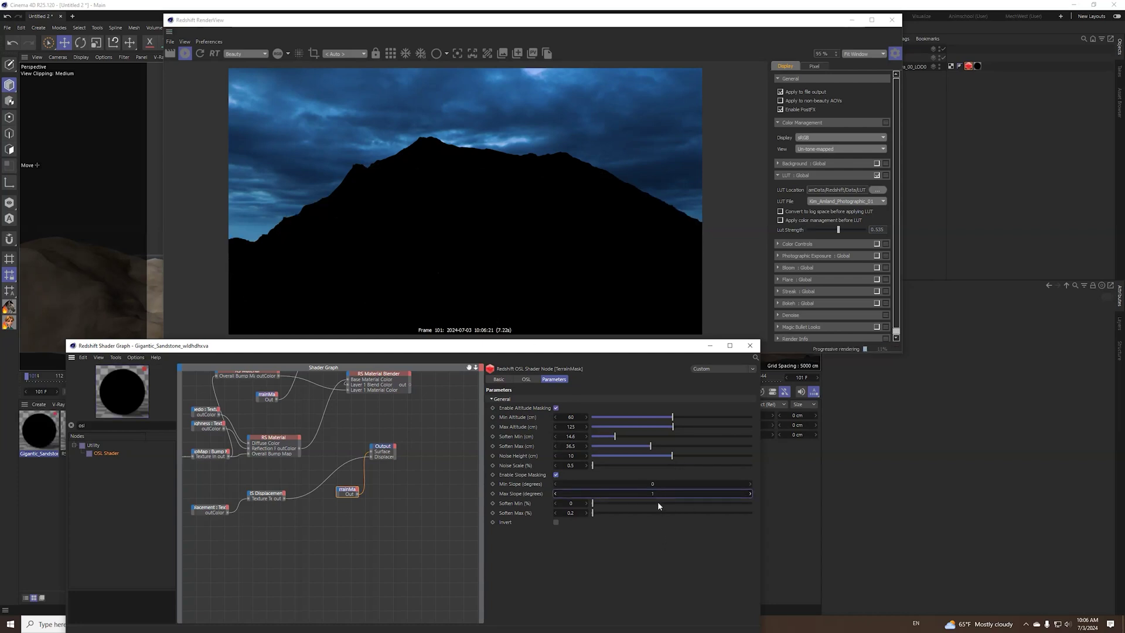
pyautogui.write('55')
pyautogui.press('Return')
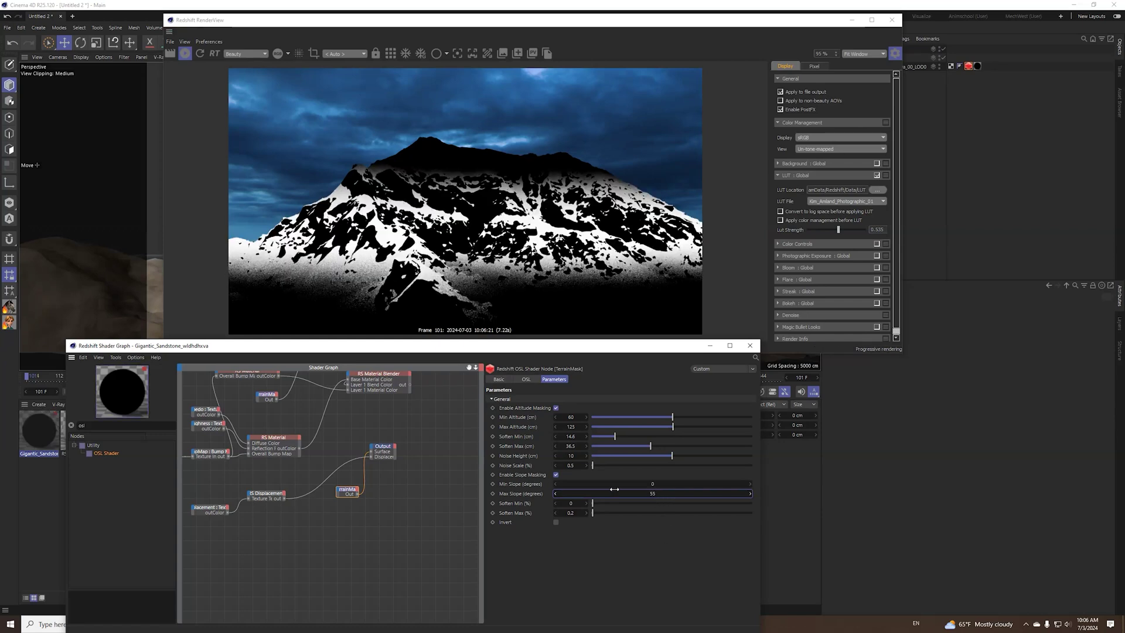
pyautogui.click(654, 493)
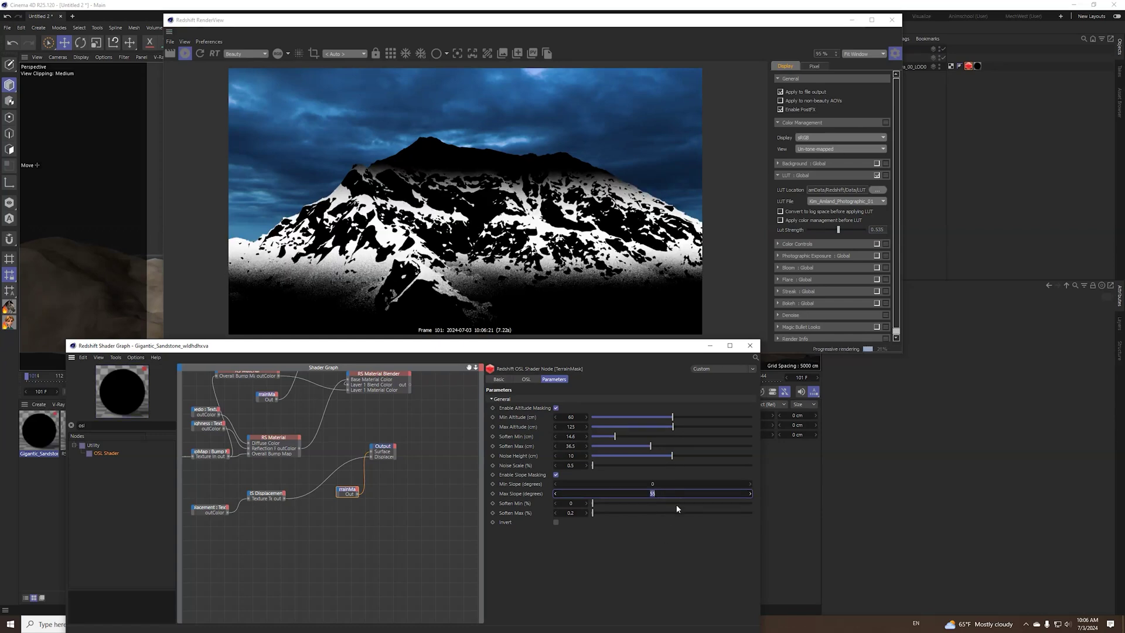
pyautogui.write('110.978')
pyautogui.press('Return')
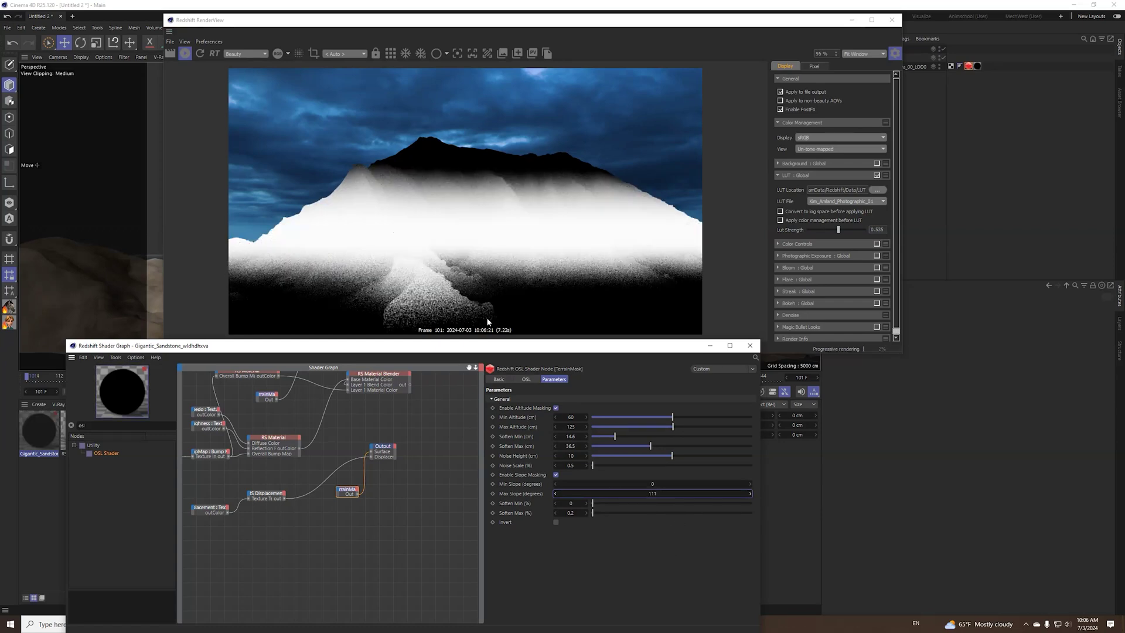
# Reset Max Slope to 0 and scrub it up to about 70 degrees.
pyautogui.moveTo(652, 493); pyautogui.dragTo(645, 493)
pyautogui.click(653, 493)
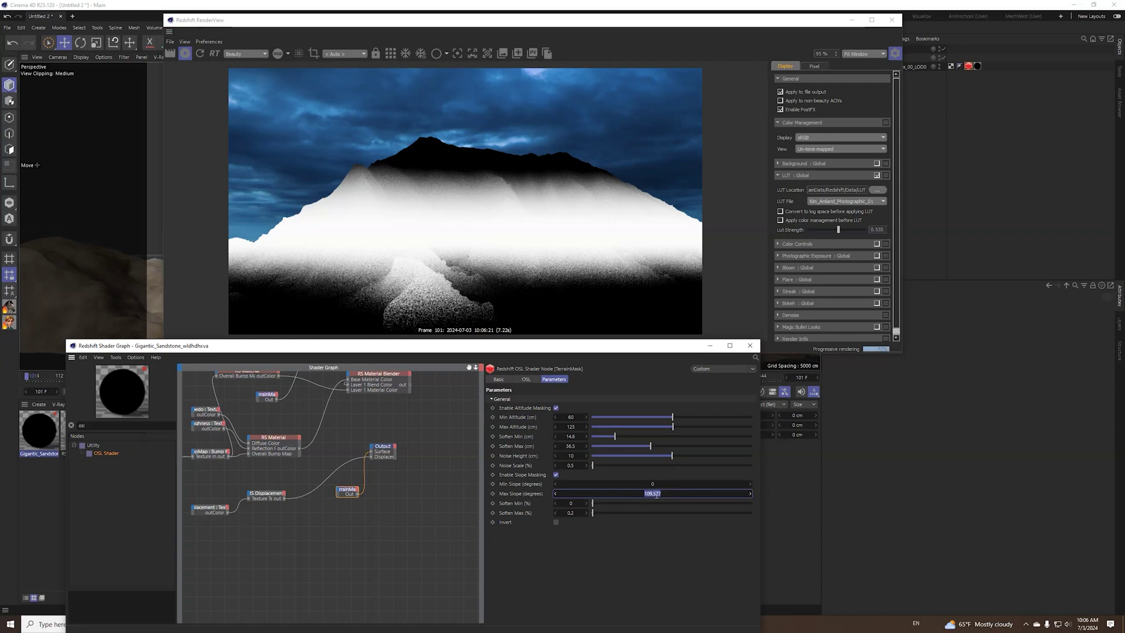
pyautogui.click(677, 494)
pyautogui.doubleClick(657, 494)
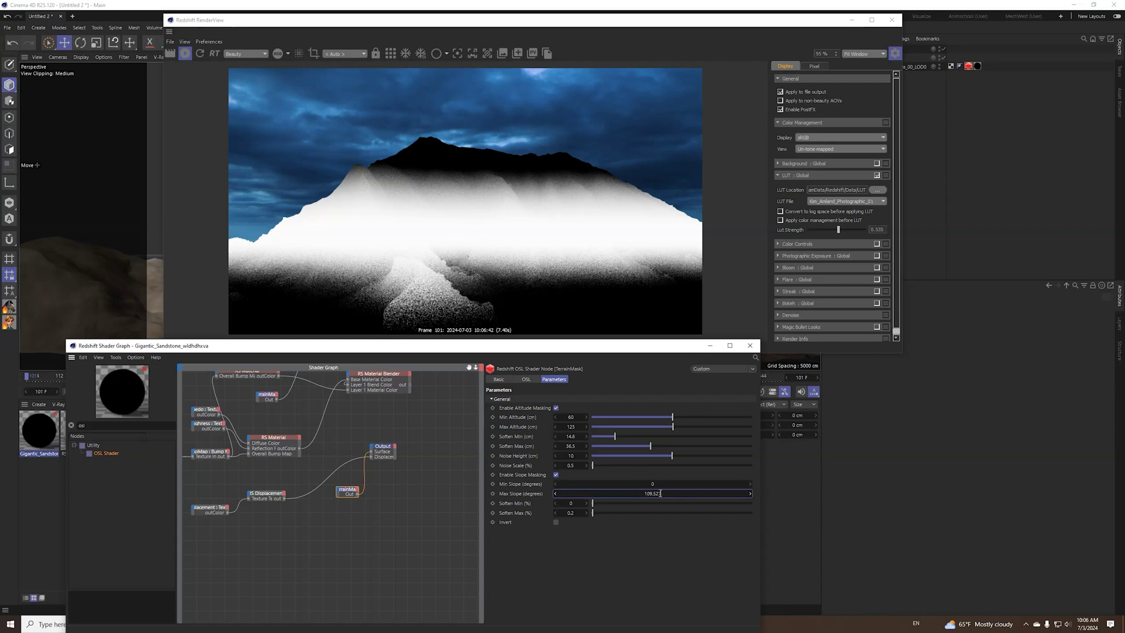
pyautogui.moveTo(664, 495); pyautogui.dragTo(645, 494)
pyautogui.press('Return')
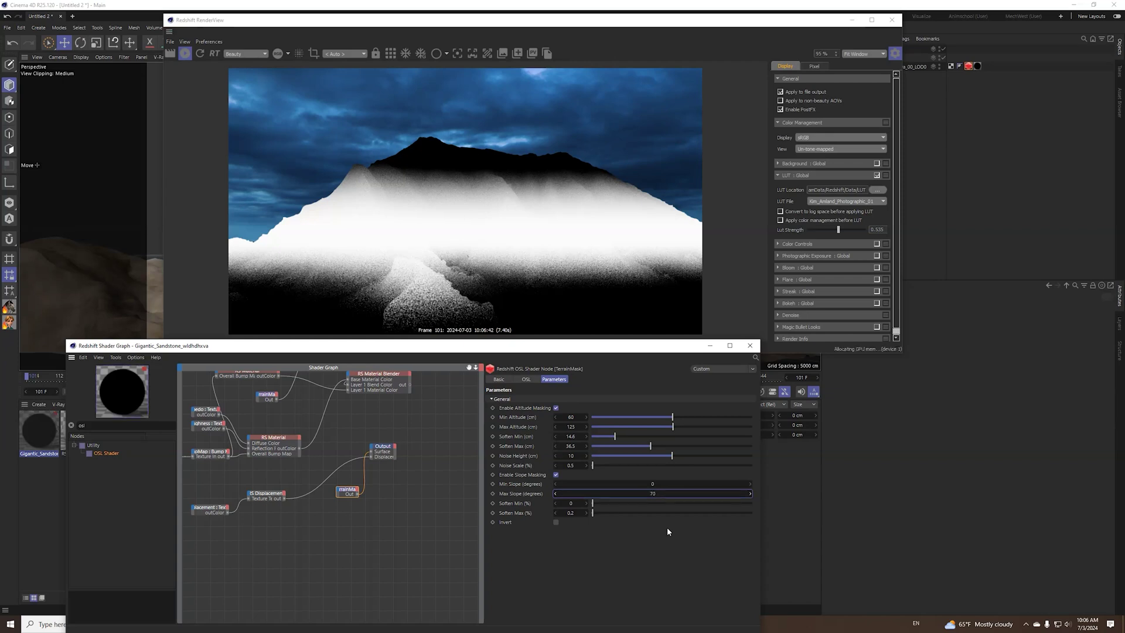
pyautogui.moveTo(649, 493); pyautogui.dragTo(645, 495)
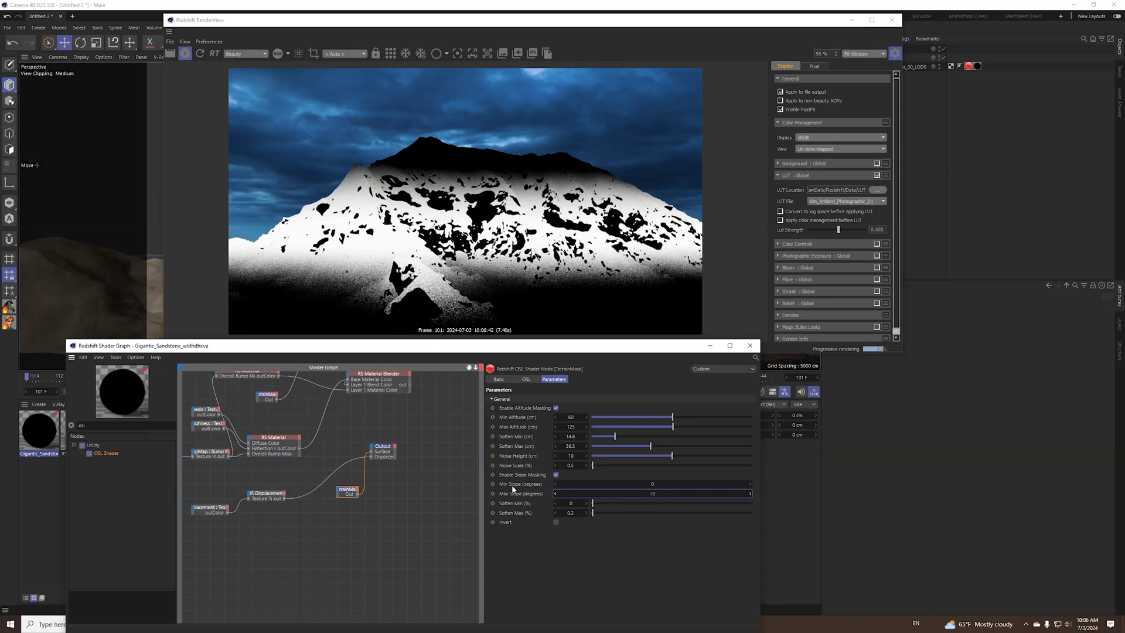
pyautogui.moveTo(650, 484); pyautogui.dragTo(651, 485)
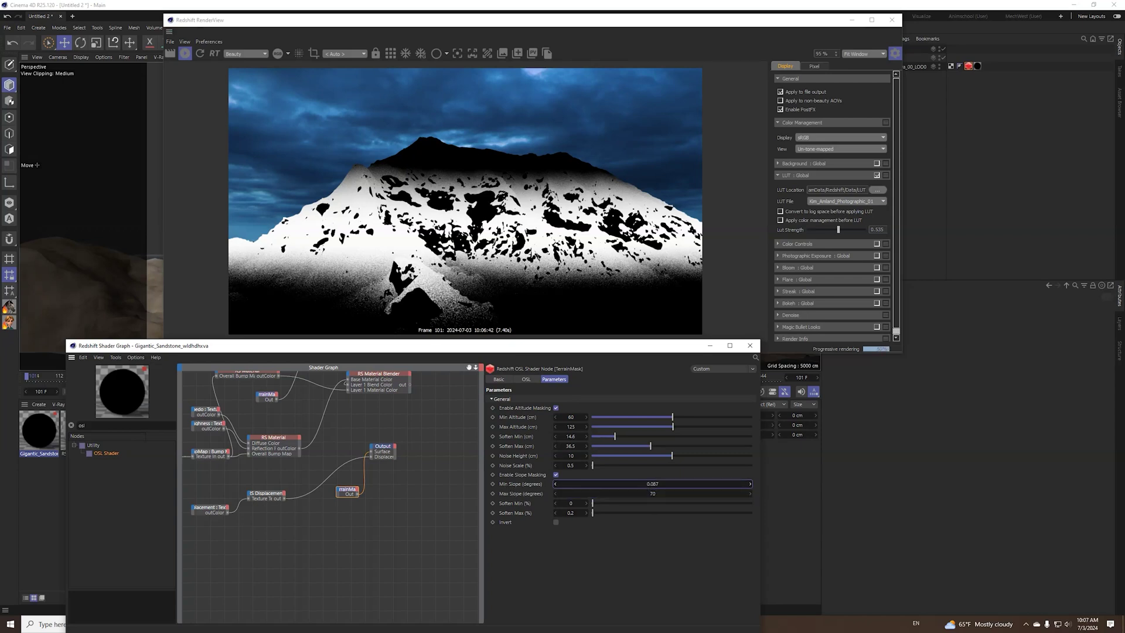
# Try Min Slope 55 degrees and Max Slope 45 degrees.
pyautogui.doubleClick(652, 484)
pyautogui.write('55')
pyautogui.press('Return')
pyautogui.doubleClick(653, 483)
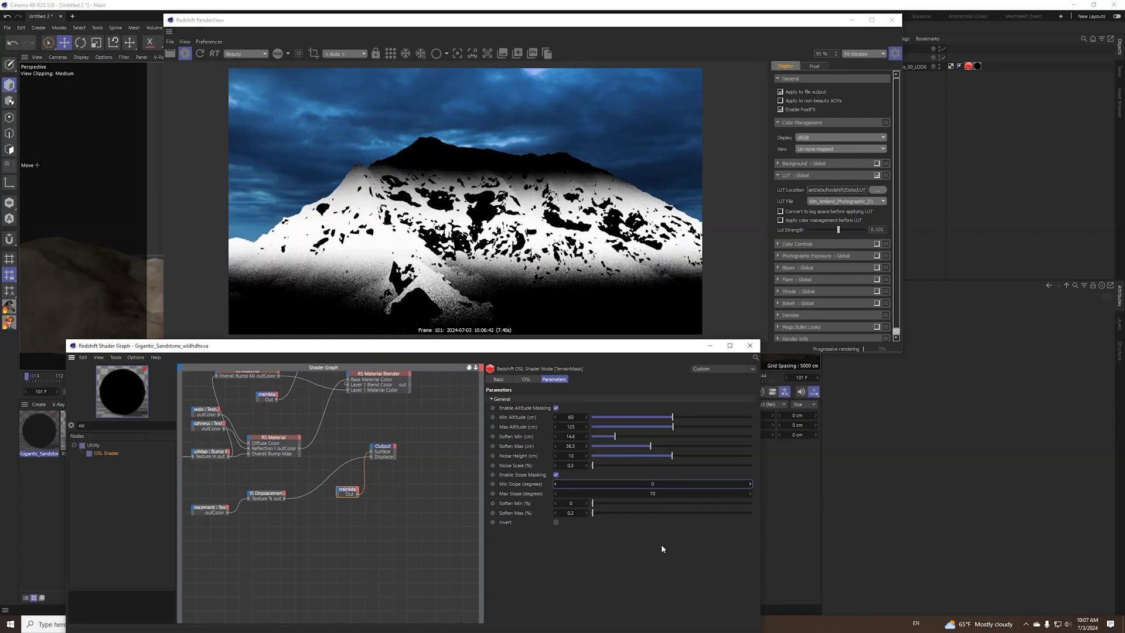
pyautogui.doubleClick(652, 493)
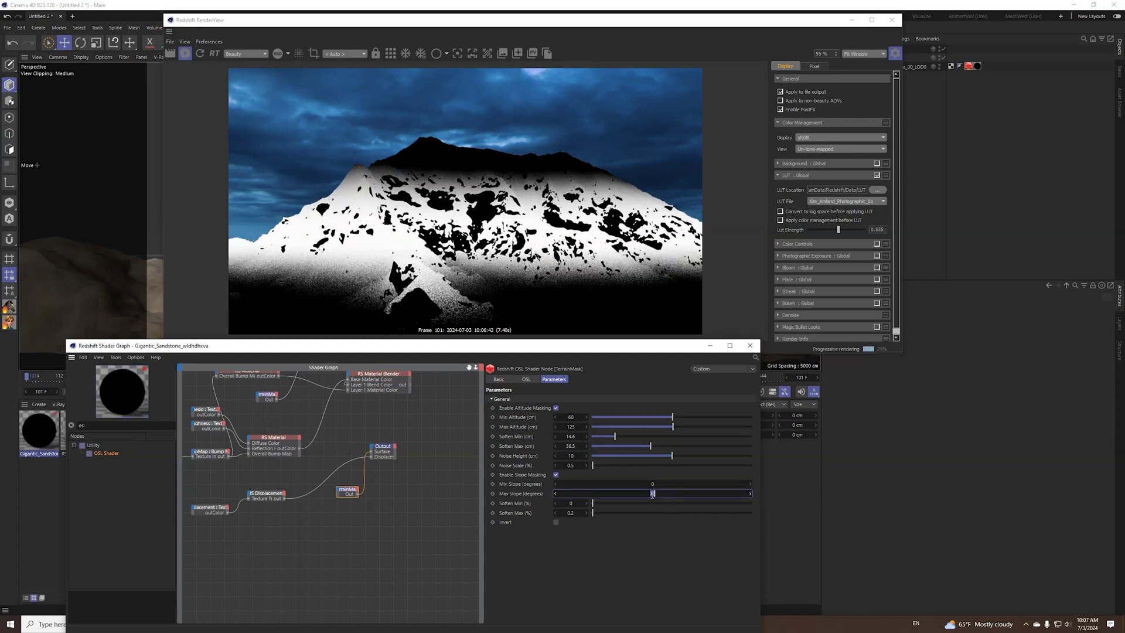
pyautogui.write('45')
pyautogui.press('Return')
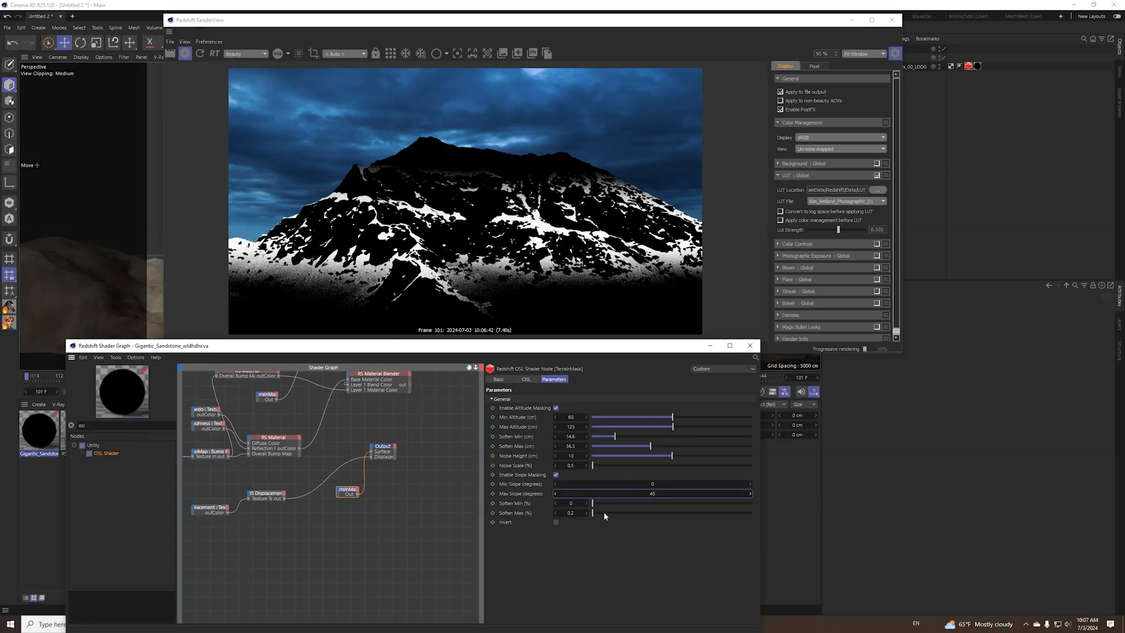
# Set Max Slope to 66 with slope softening 15.7 and 39.5, and invert the mask.
pyautogui.moveTo(594, 514); pyautogui.dragTo(656, 519)
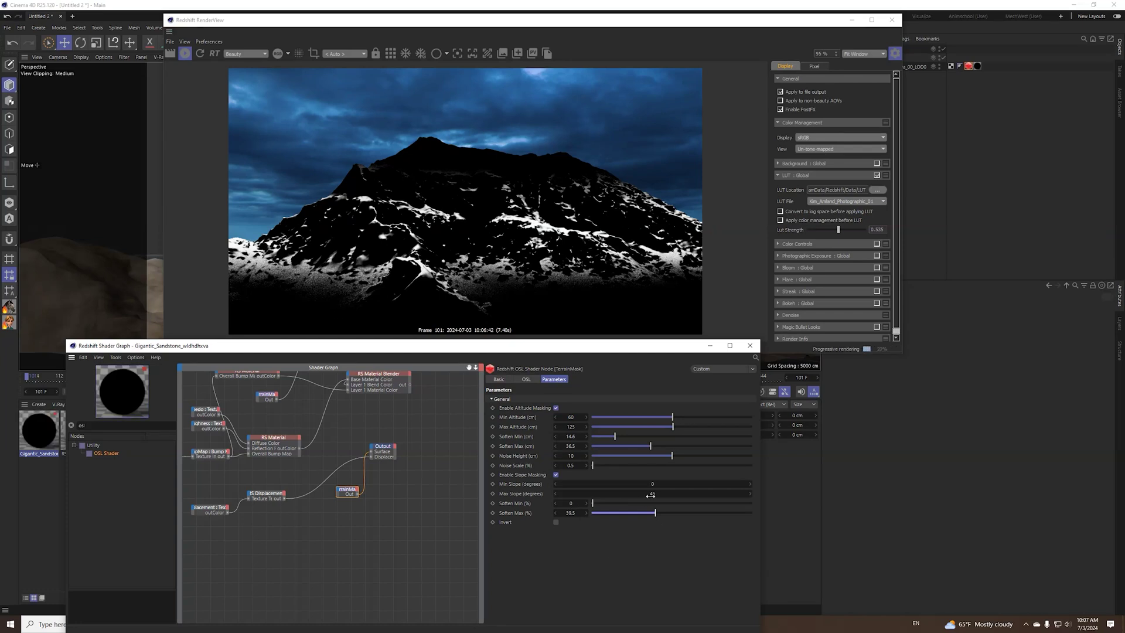
pyautogui.moveTo(654, 495)
pyautogui.mouseDown()
pyautogui.moveTo(667, 494)
pyautogui.moveTo(653, 493)
pyautogui.mouseUp()
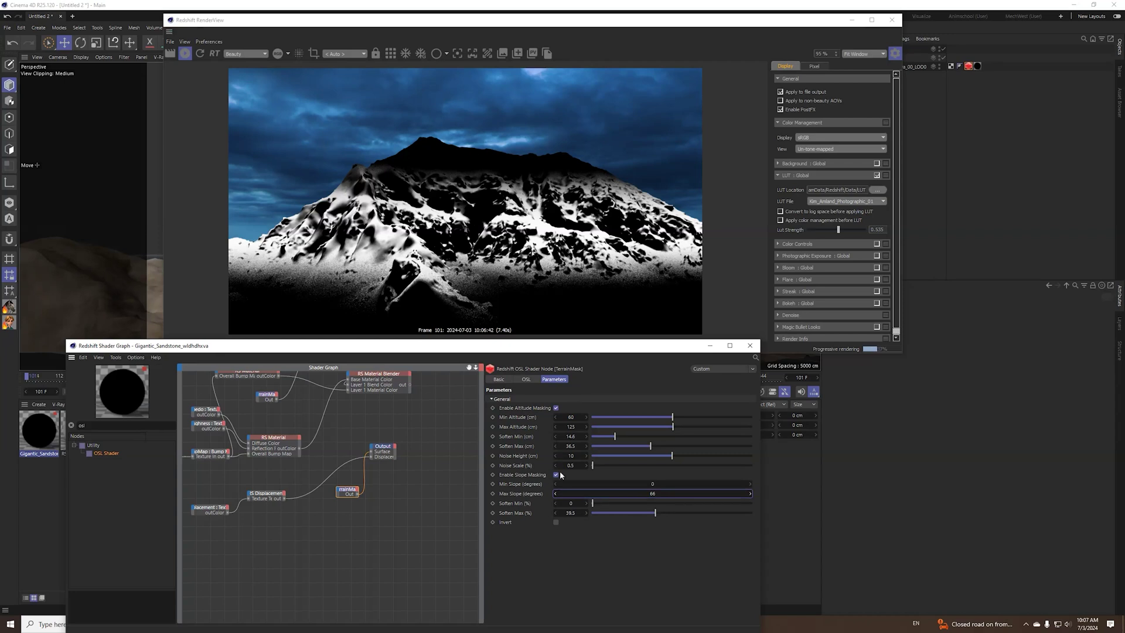
pyautogui.moveTo(595, 502); pyautogui.dragTo(616, 504)
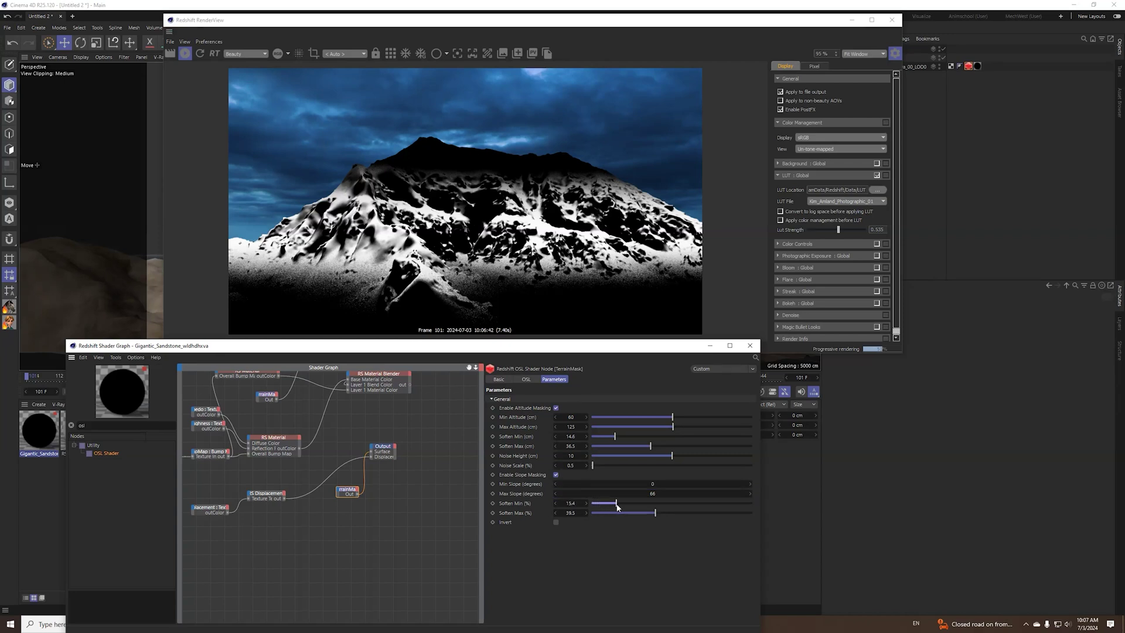
pyautogui.click(555, 522)
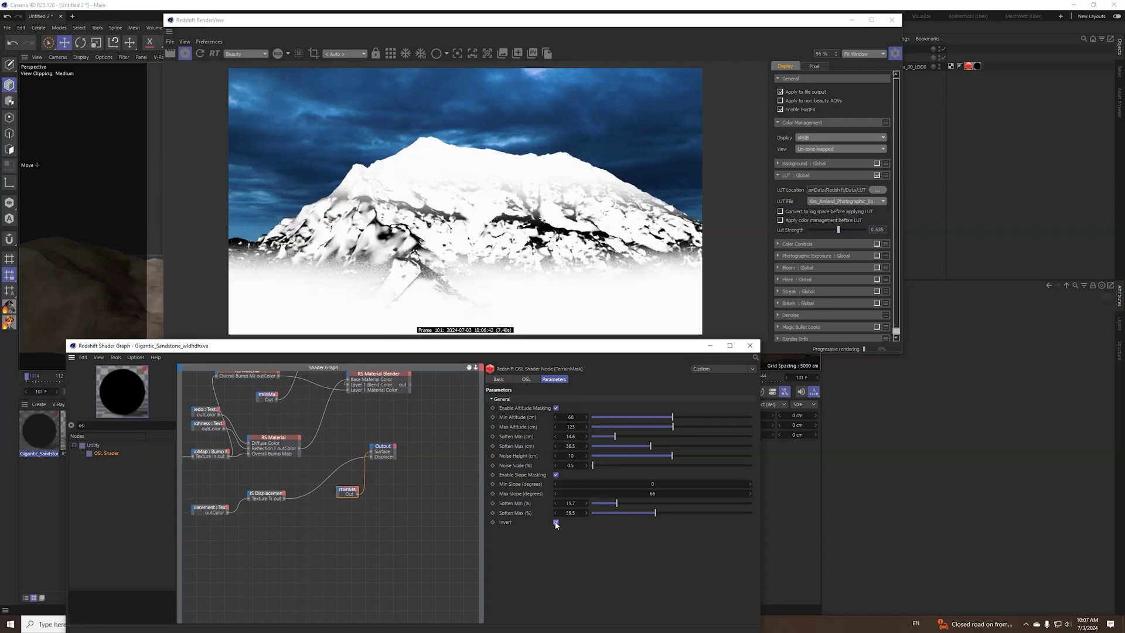
# Switch the TerrainMask mask inversion off.
pyautogui.click(556, 522)
pyautogui.click(556, 522)
pyautogui.click(555, 522)
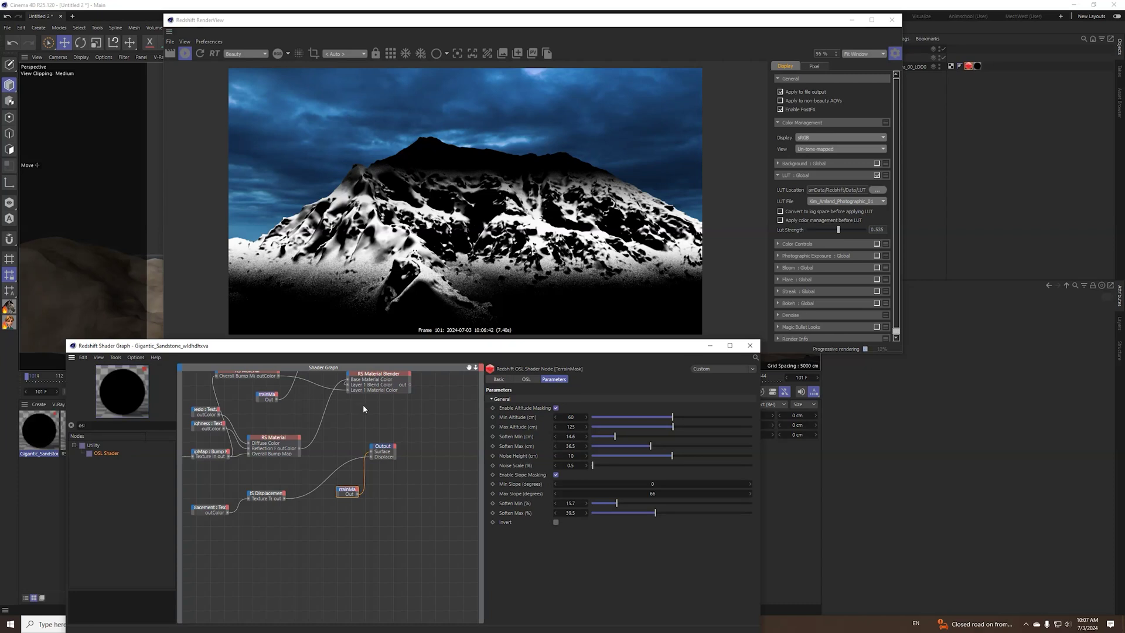
# Delete the duplicate TerrainMask node beside the output and nudge the Material Blender node.
pyautogui.scroll(-2, 425, 423)
pyautogui.moveTo(409, 449); pyautogui.dragTo(416, 481, button='middle')
pyautogui.click(309, 435)
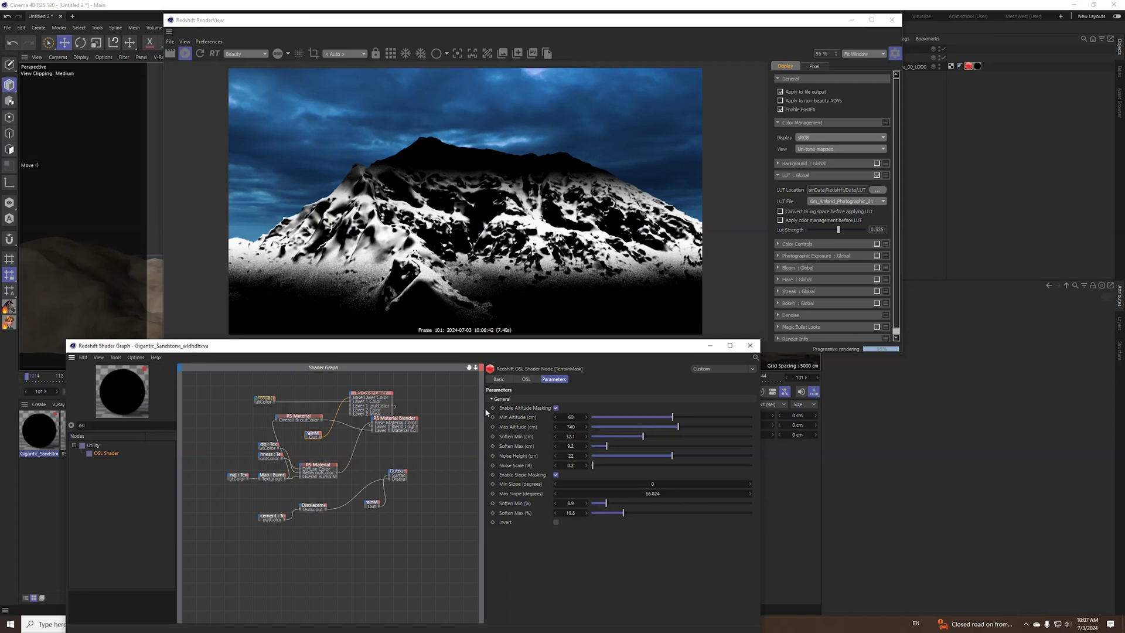
pyautogui.click(376, 506)
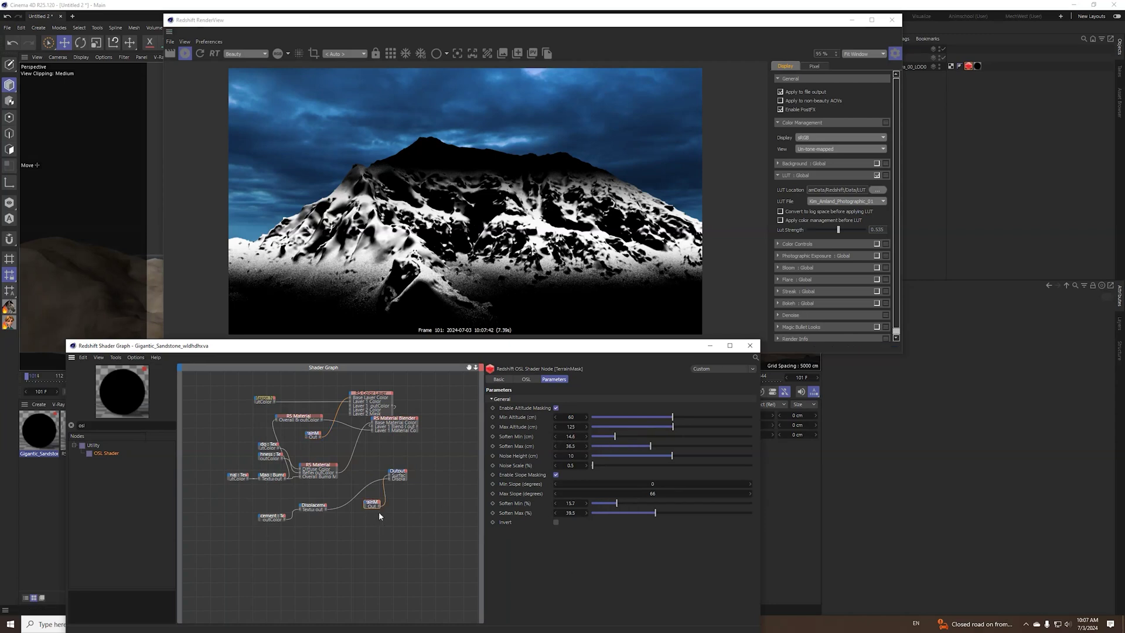
pyautogui.press('Delete')
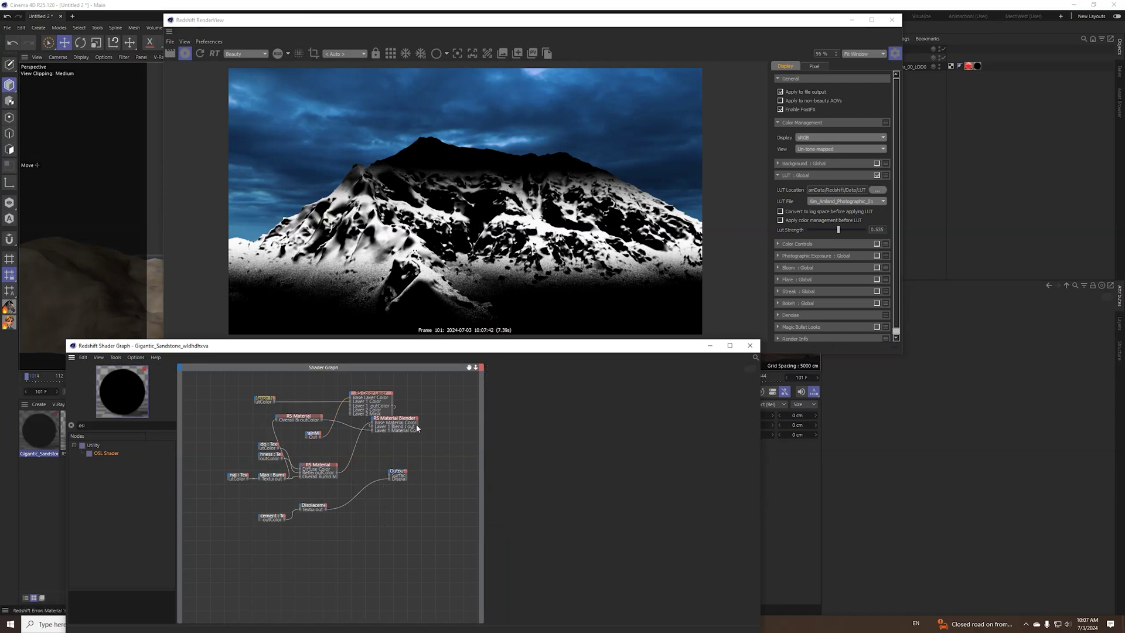
pyautogui.moveTo(417, 424); pyautogui.dragTo(428, 433)
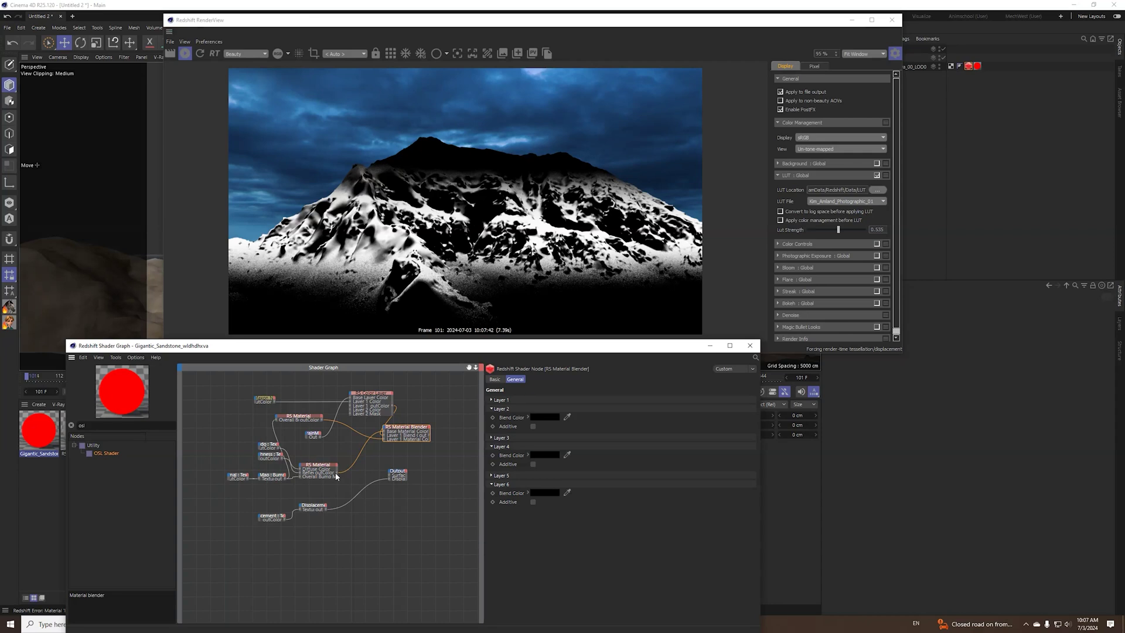
# Pull a wire from the rock material and shift the upper rock material node right.
pyautogui.moveTo(336, 472)
pyautogui.mouseDown()
pyautogui.moveTo(351, 472)
pyautogui.moveTo(337, 472)
pyautogui.mouseUp()
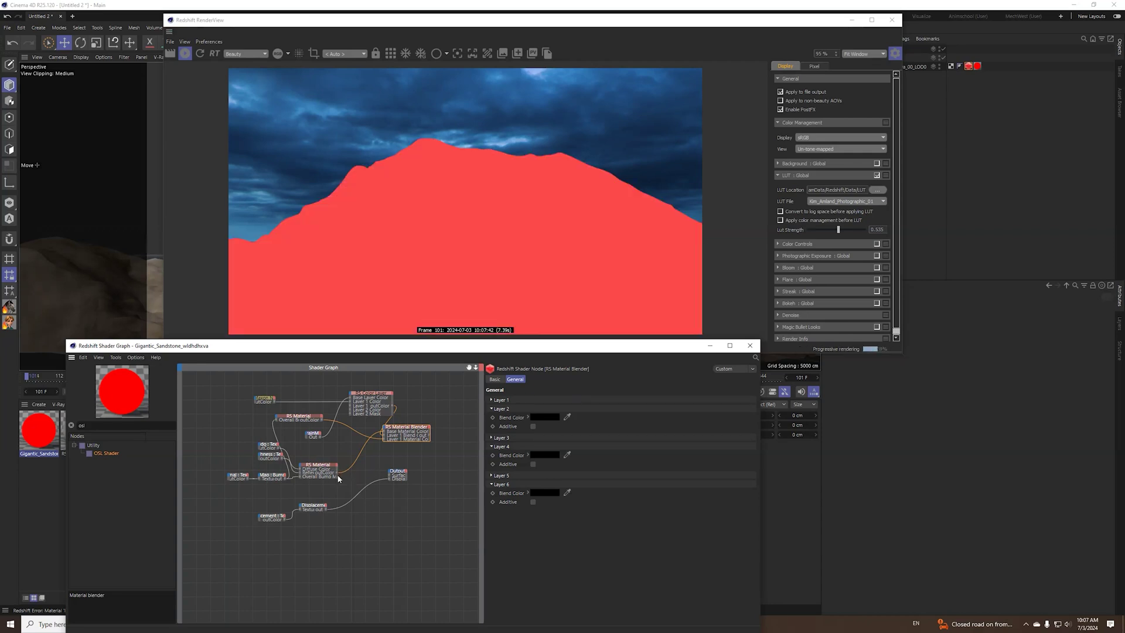
pyautogui.scroll(2, 334, 469)
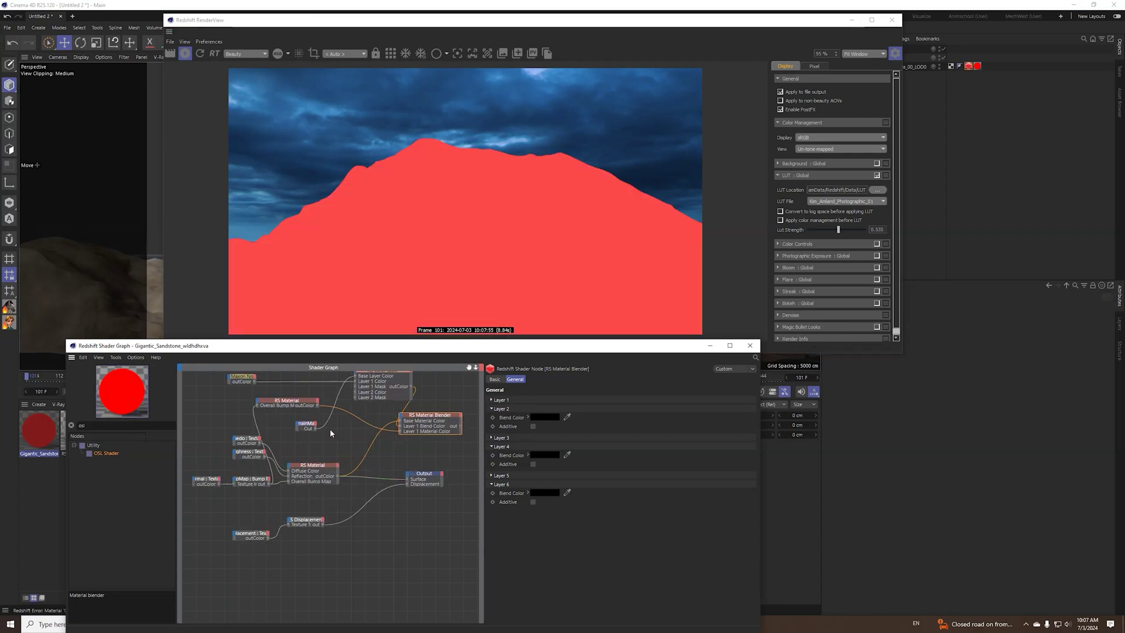
pyautogui.click(324, 474)
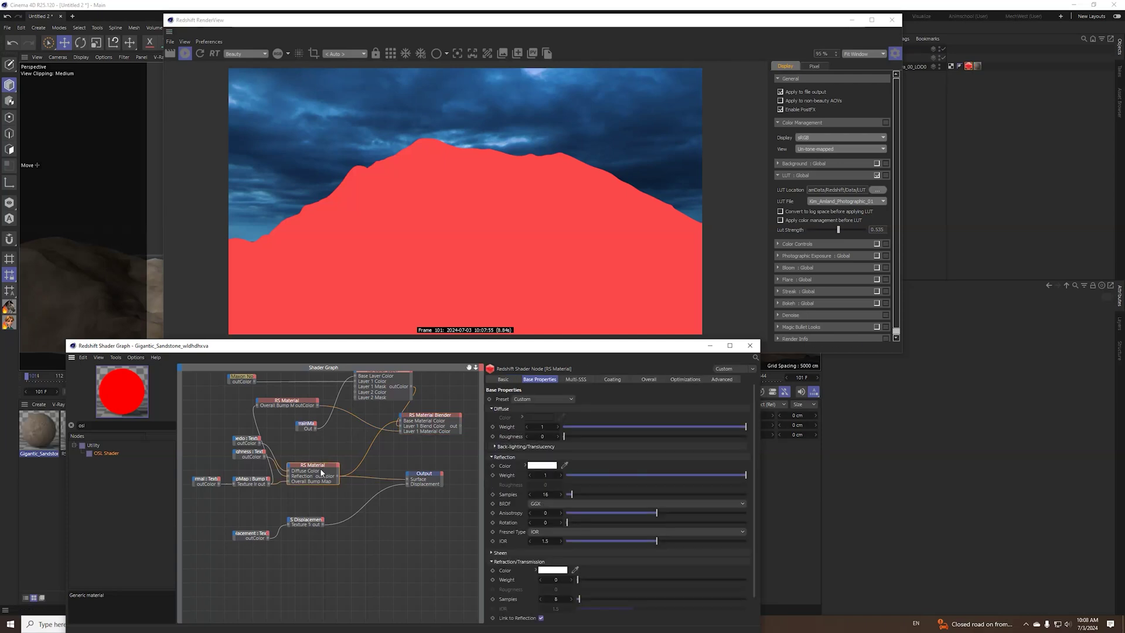
pyautogui.click(281, 403)
pyautogui.moveTo(280, 404); pyautogui.dragTo(306, 410)
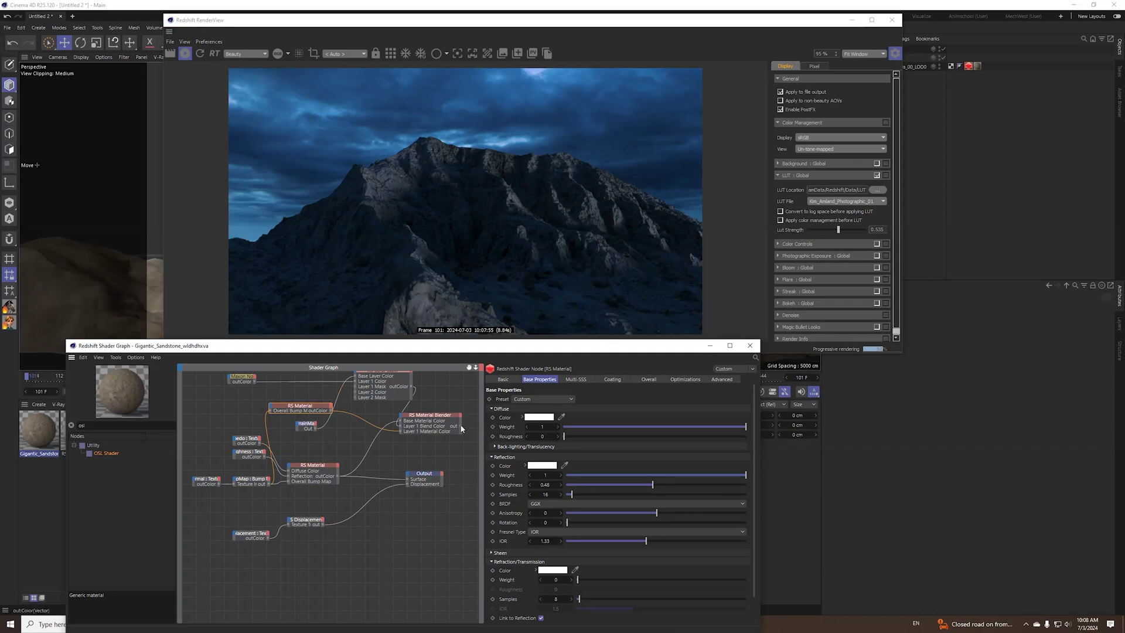
# Wire the Material Blender into Output Surface and drive its Layer 1 blend with TerrainMask Out.
pyautogui.moveTo(444, 419); pyautogui.dragTo(428, 431)
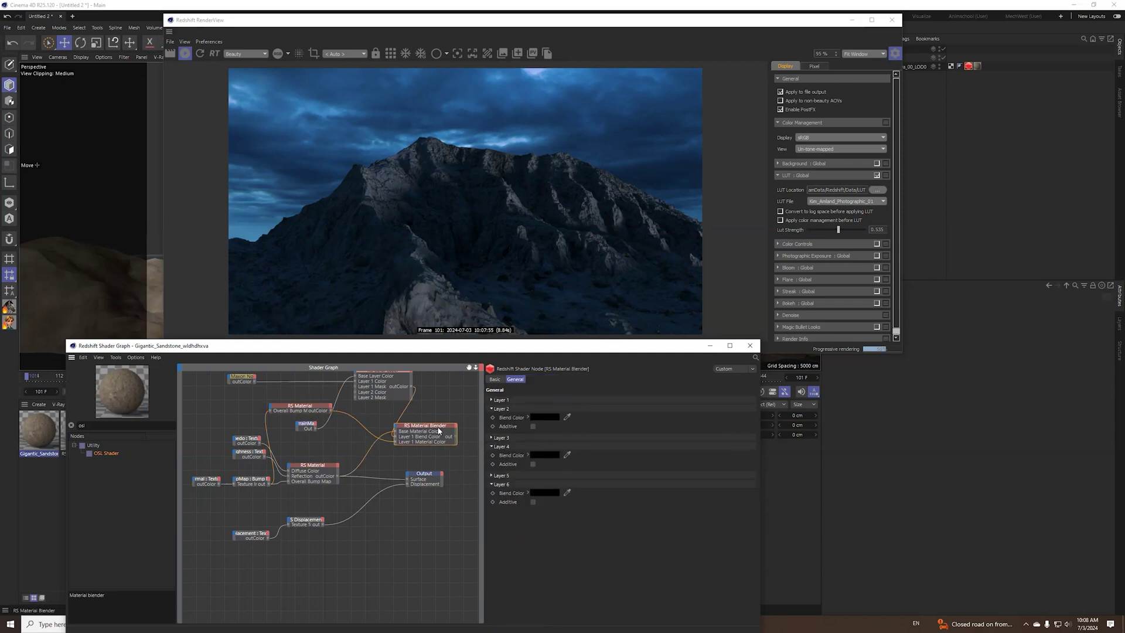
pyautogui.click(319, 466)
pyautogui.click(309, 412)
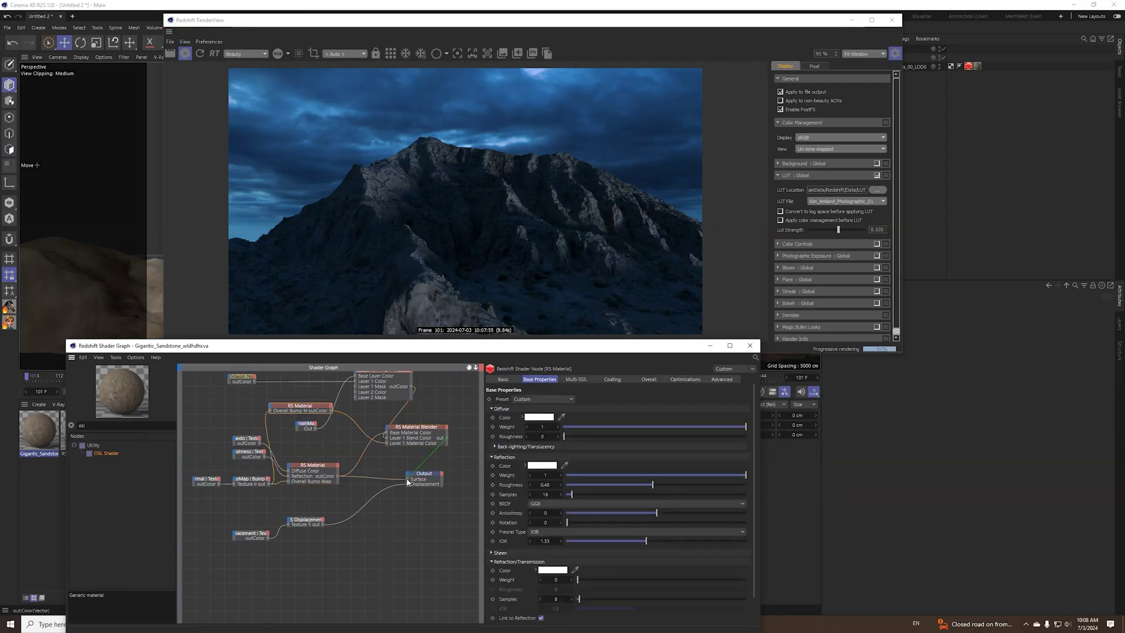
pyautogui.moveTo(407, 481); pyautogui.dragTo(406, 477)
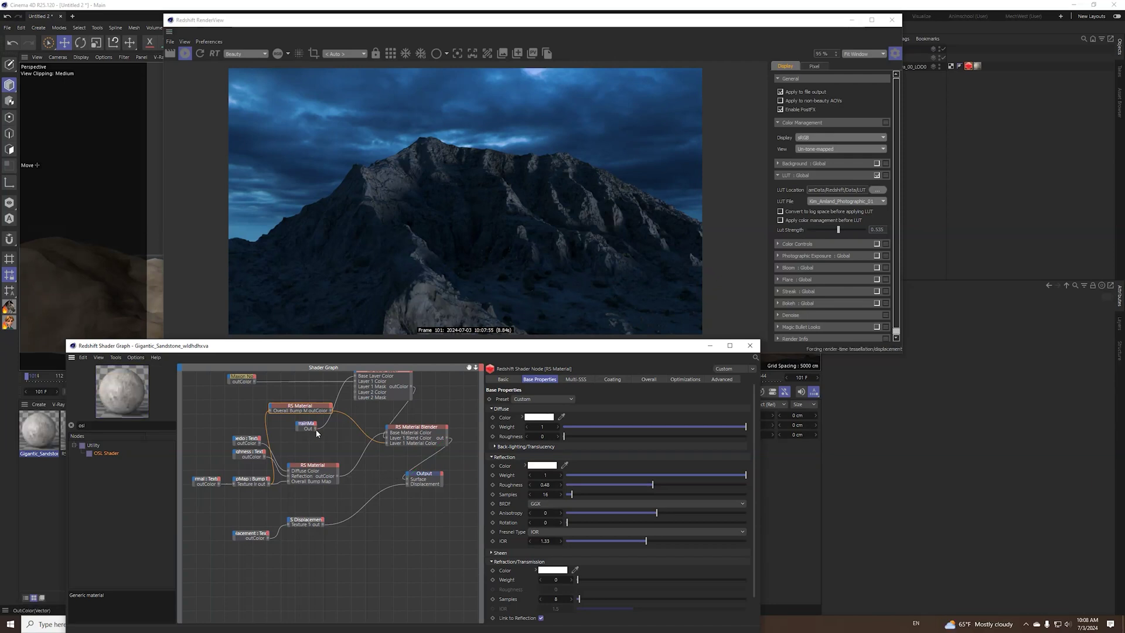
pyautogui.moveTo(314, 428); pyautogui.dragTo(389, 439)
pyautogui.moveTo(384, 444); pyautogui.dragTo(387, 440)
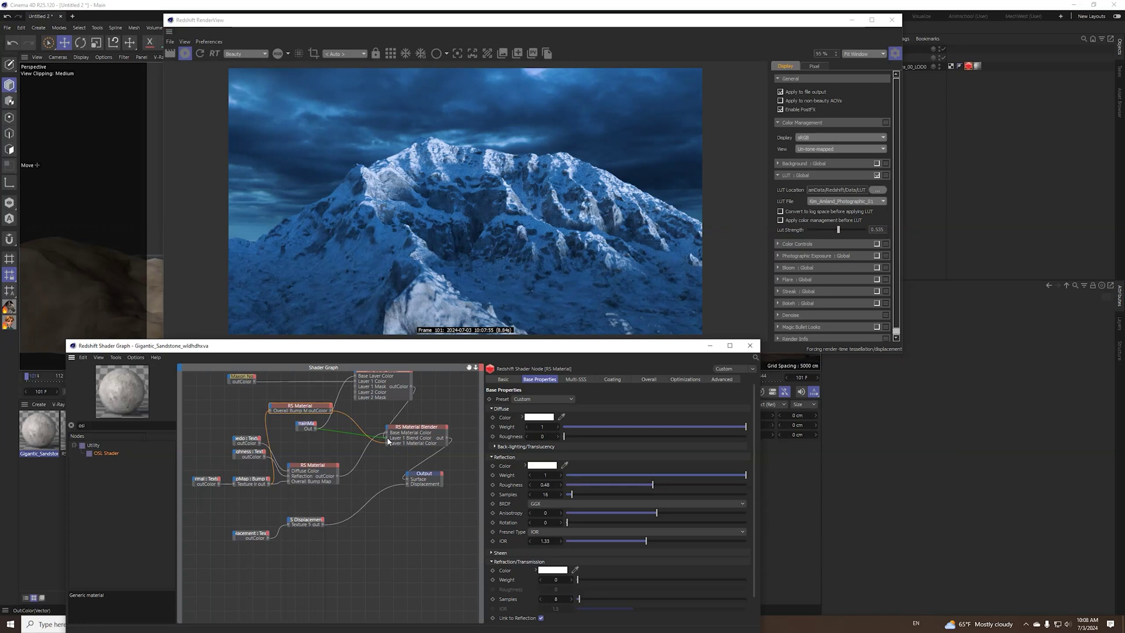
pyautogui.click(309, 439)
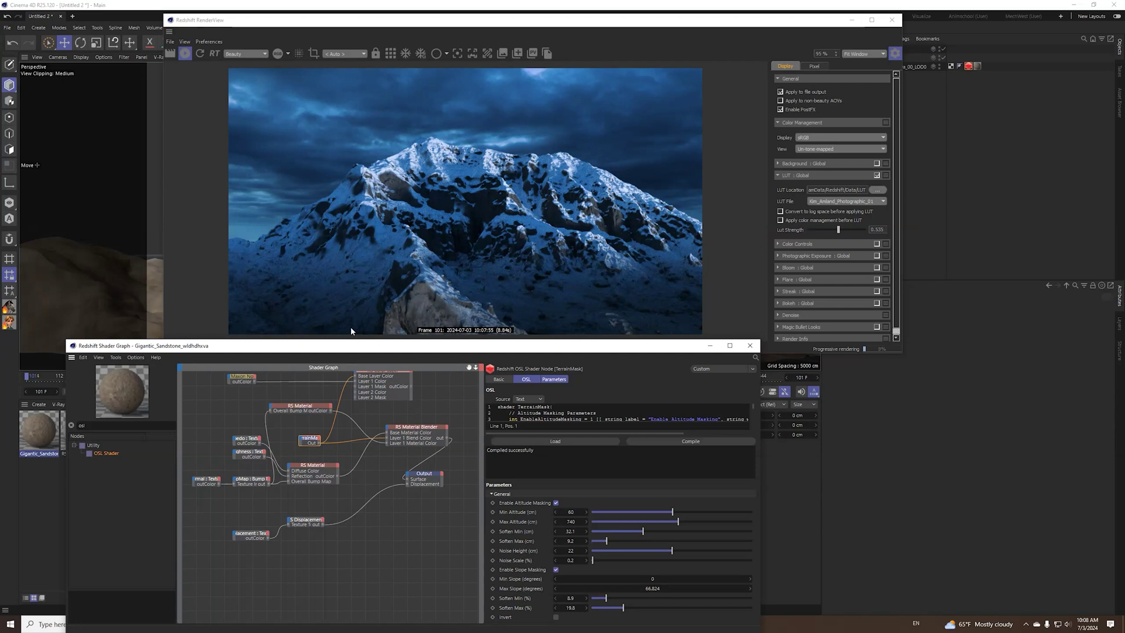
# Move the Color Composite node beside the Maxon Noise node, keeping Layer 1 Mask at 0.756.
pyautogui.click(387, 381)
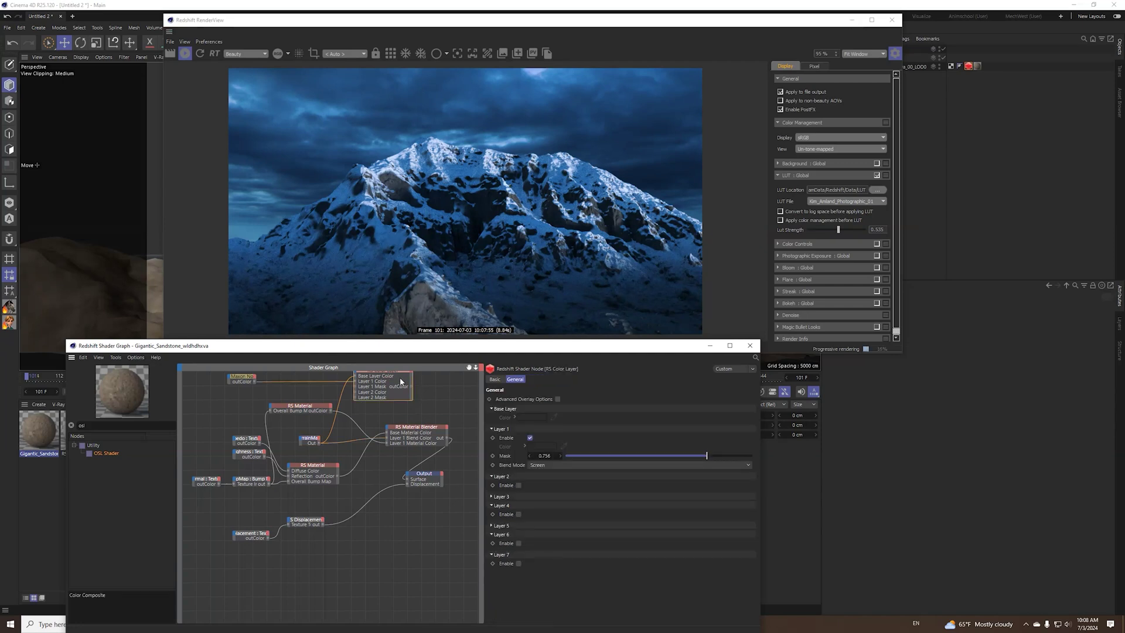
pyautogui.scroll(-1, 413, 403)
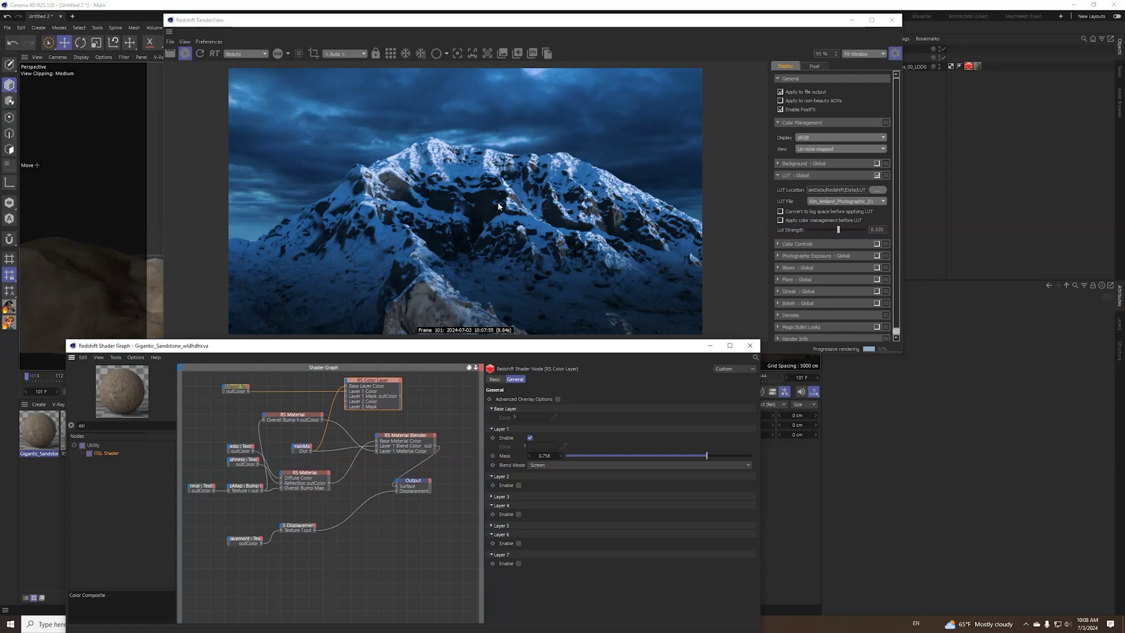
pyautogui.moveTo(384, 385); pyautogui.dragTo(391, 391)
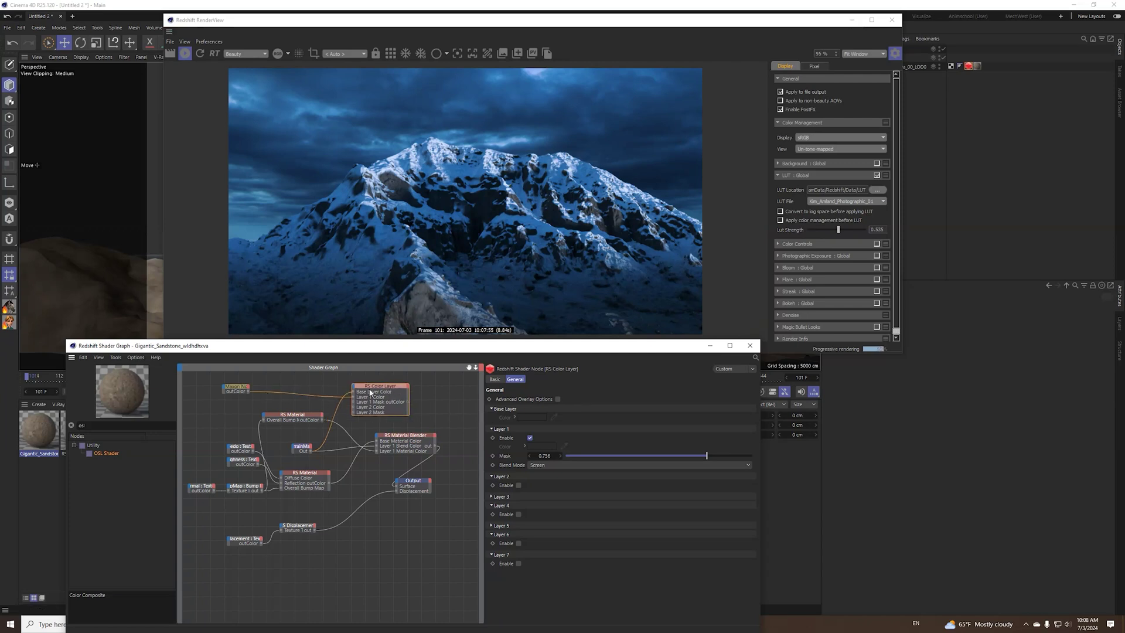
pyautogui.moveTo(383, 389)
pyautogui.mouseDown()
pyautogui.moveTo(359, 389)
pyautogui.moveTo(383, 384)
pyautogui.mouseUp()
pyautogui.click(244, 390)
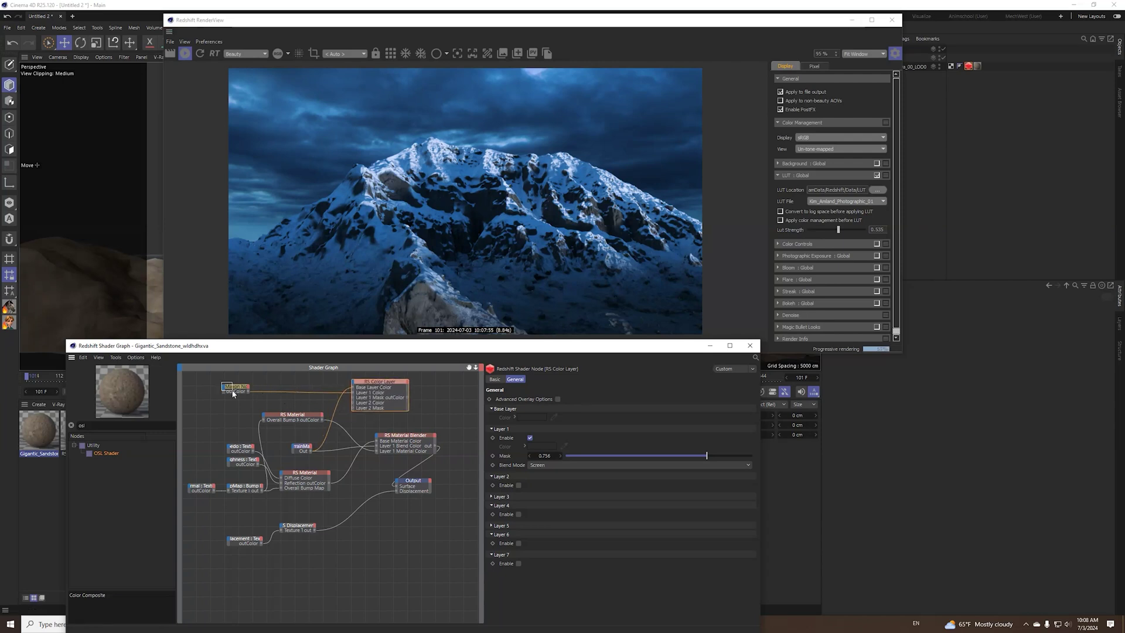
# Nudge the Color Composite node into place and wire its output to the Material Blender.
pyautogui.click(303, 448)
pyautogui.moveTo(361, 395); pyautogui.dragTo(370, 400)
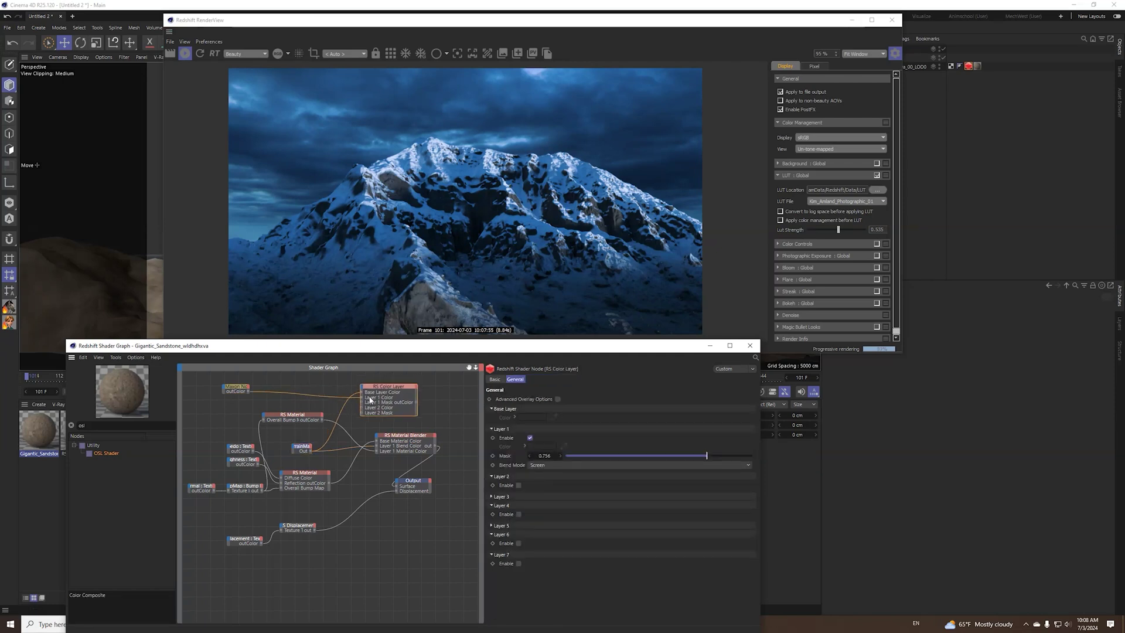
pyautogui.click(242, 387)
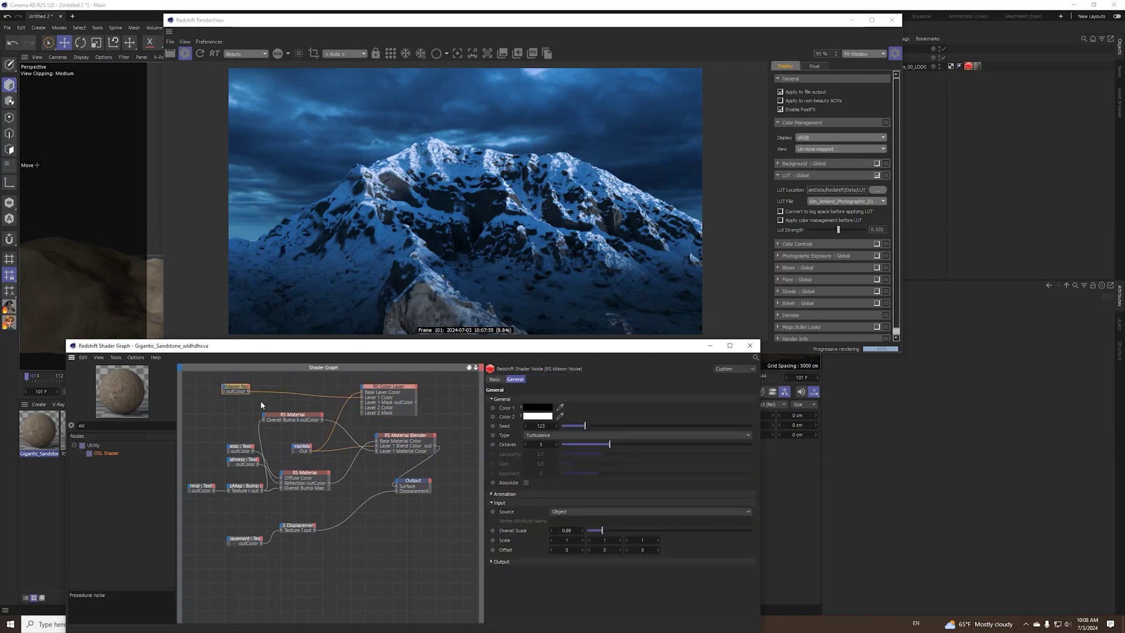
pyautogui.click(382, 391)
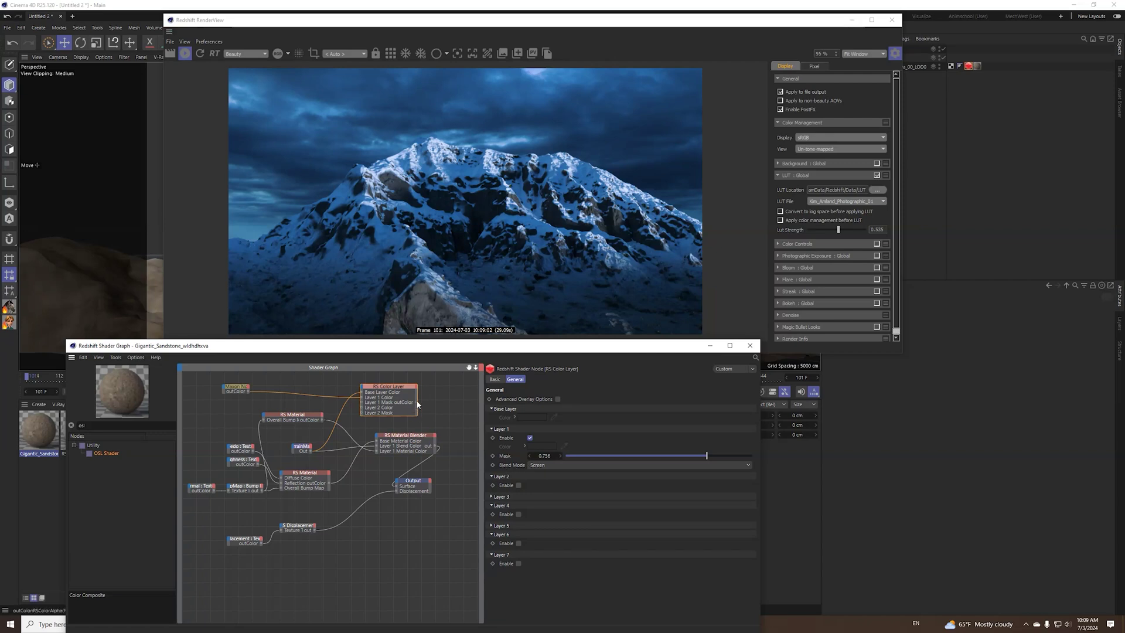
pyautogui.moveTo(415, 402); pyautogui.dragTo(375, 446)
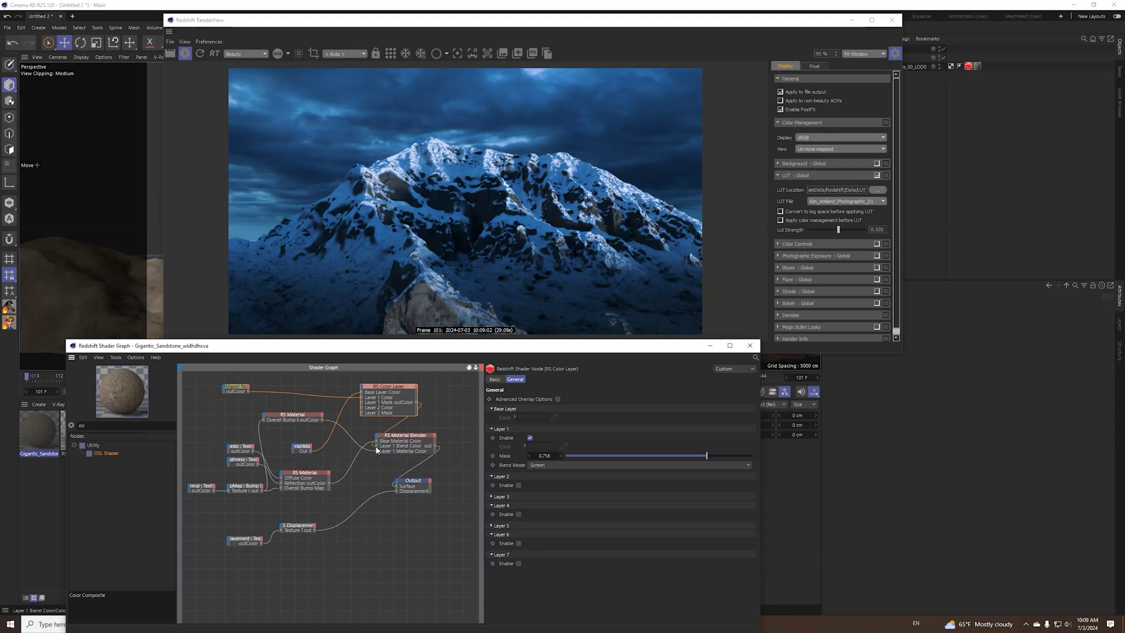
# Set the Color Layer's Layer 1 Mask to 0.065 and re-render the mountain.
pyautogui.click(604, 455)
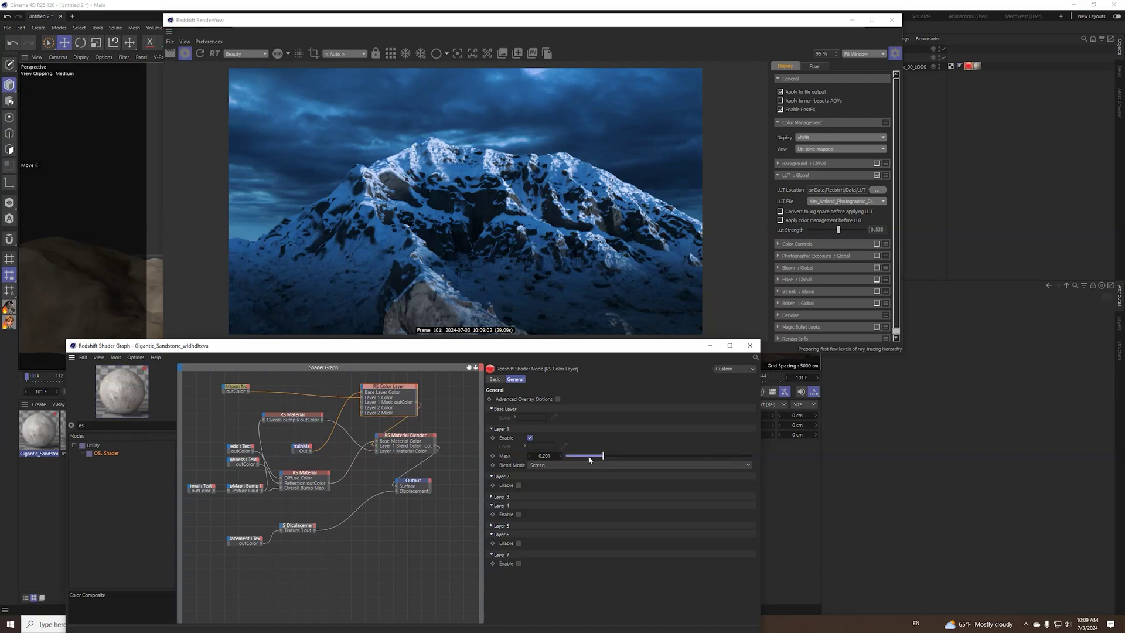
pyautogui.click(623, 455)
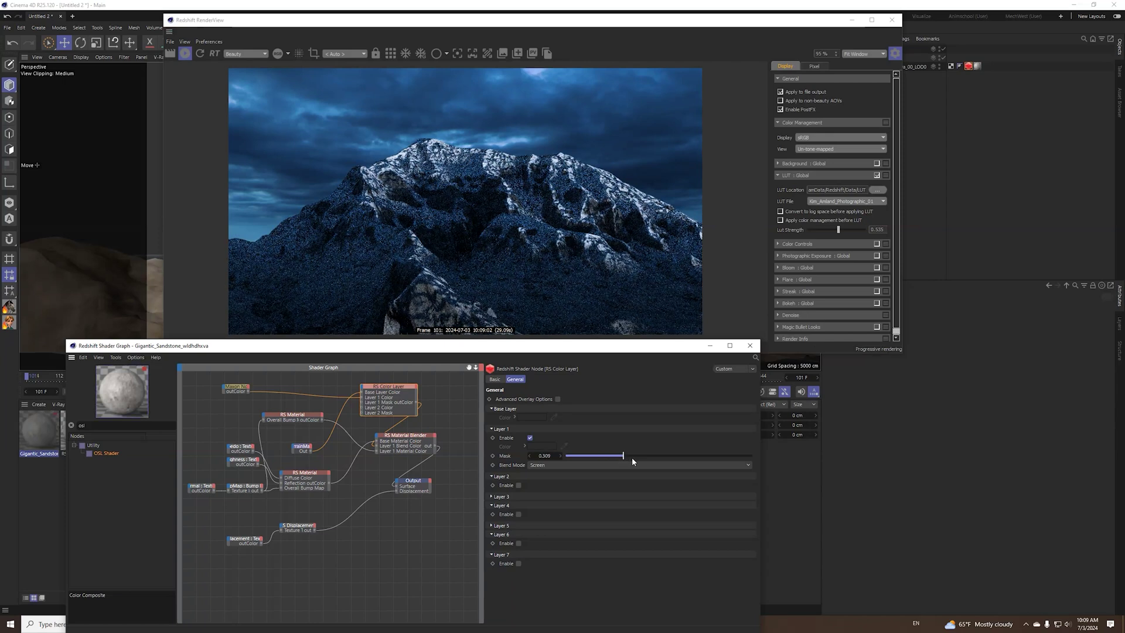
pyautogui.moveTo(632, 457); pyautogui.dragTo(751, 456)
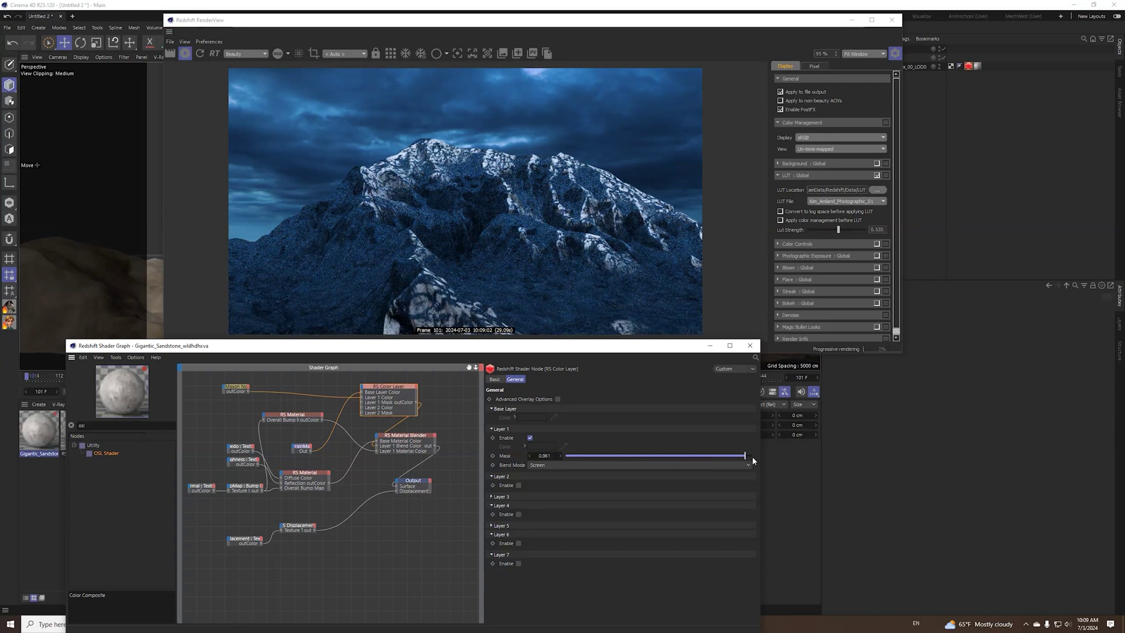
pyautogui.click(578, 456)
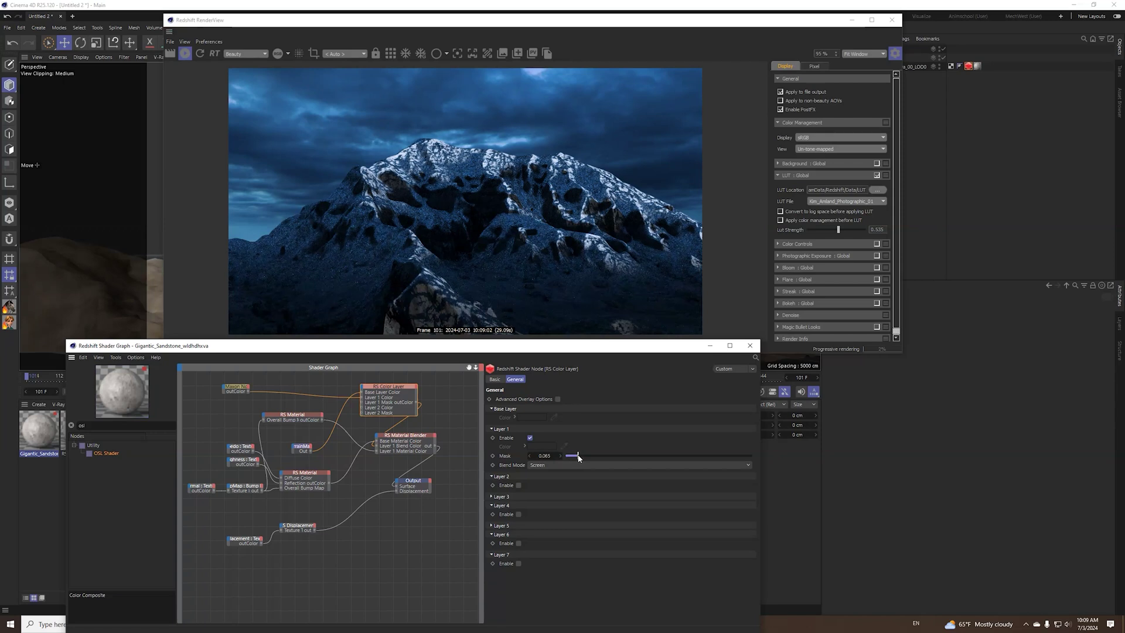
pyautogui.click(200, 53)
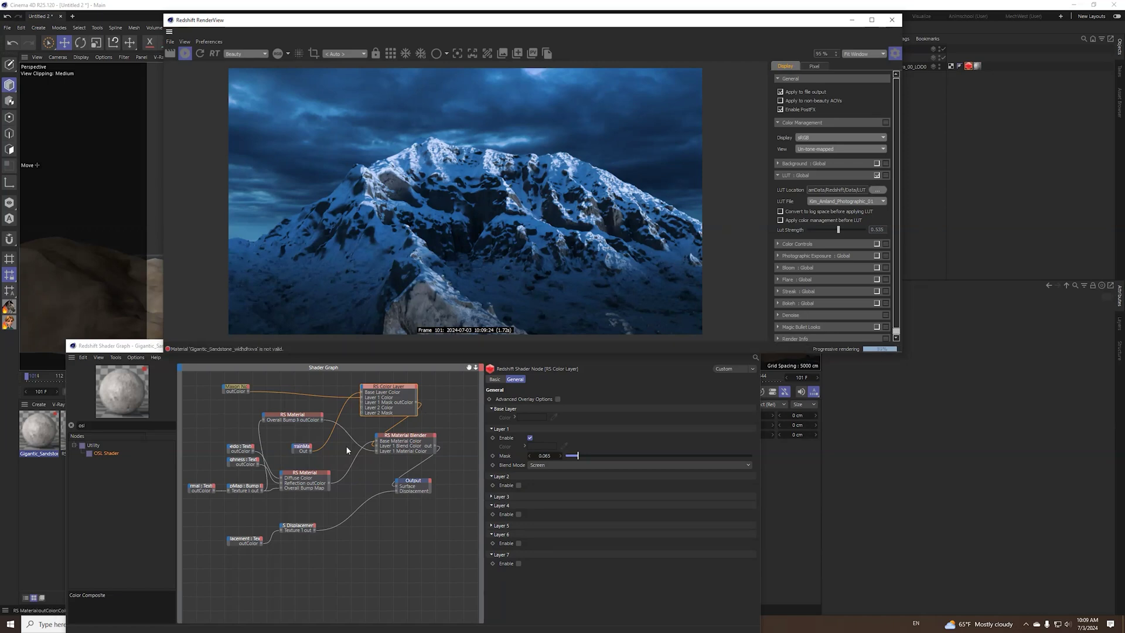
# Move the upper rock material node right and review the bump, normal, Color Layer and TerrainMask settings.
pyautogui.moveTo(266, 417); pyautogui.dragTo(290, 419)
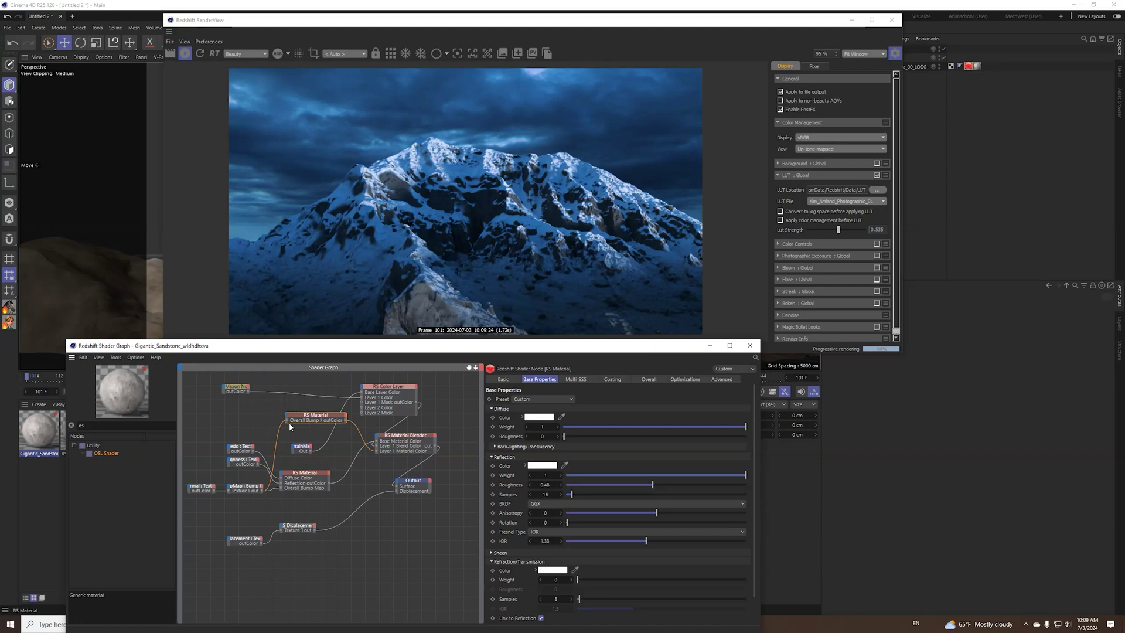
pyautogui.click(238, 486)
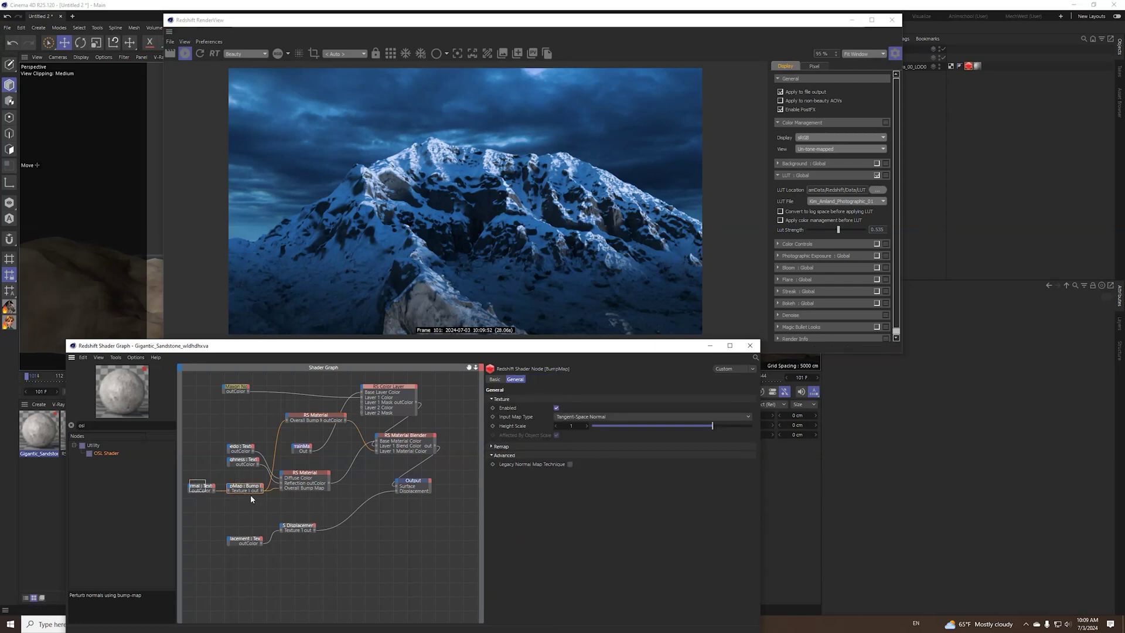
pyautogui.click(204, 486)
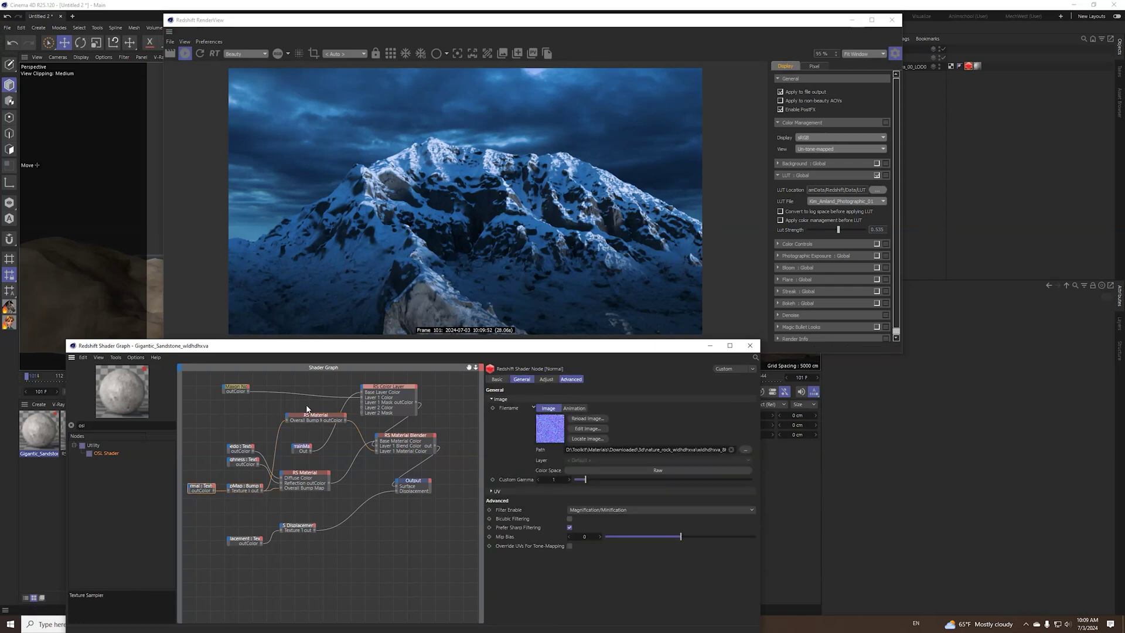
pyautogui.click(317, 419)
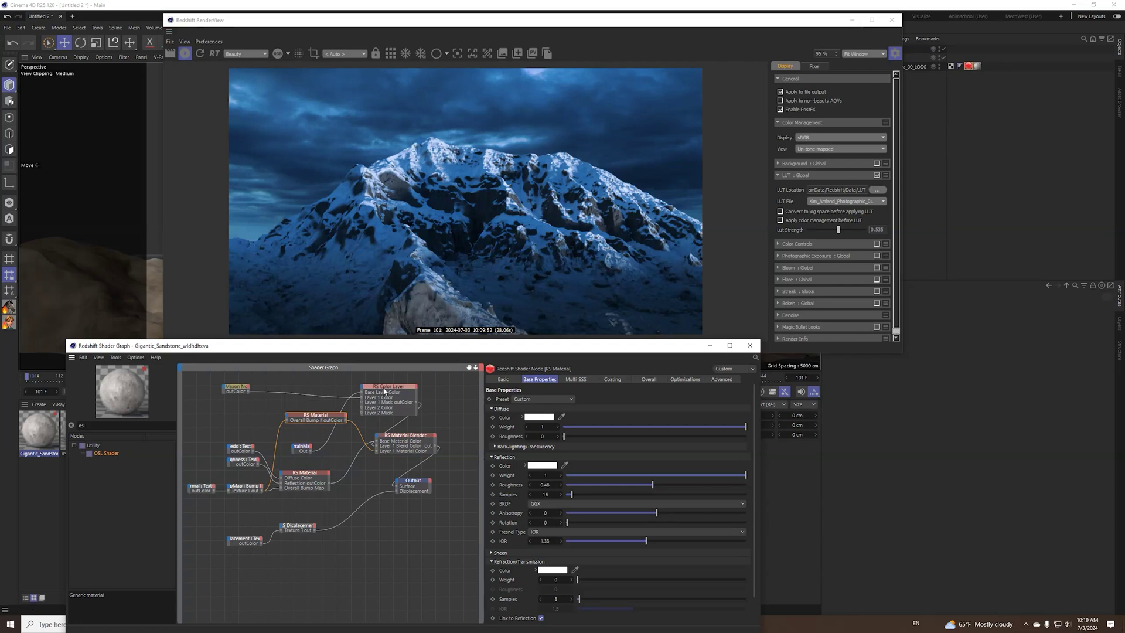
pyautogui.click(384, 409)
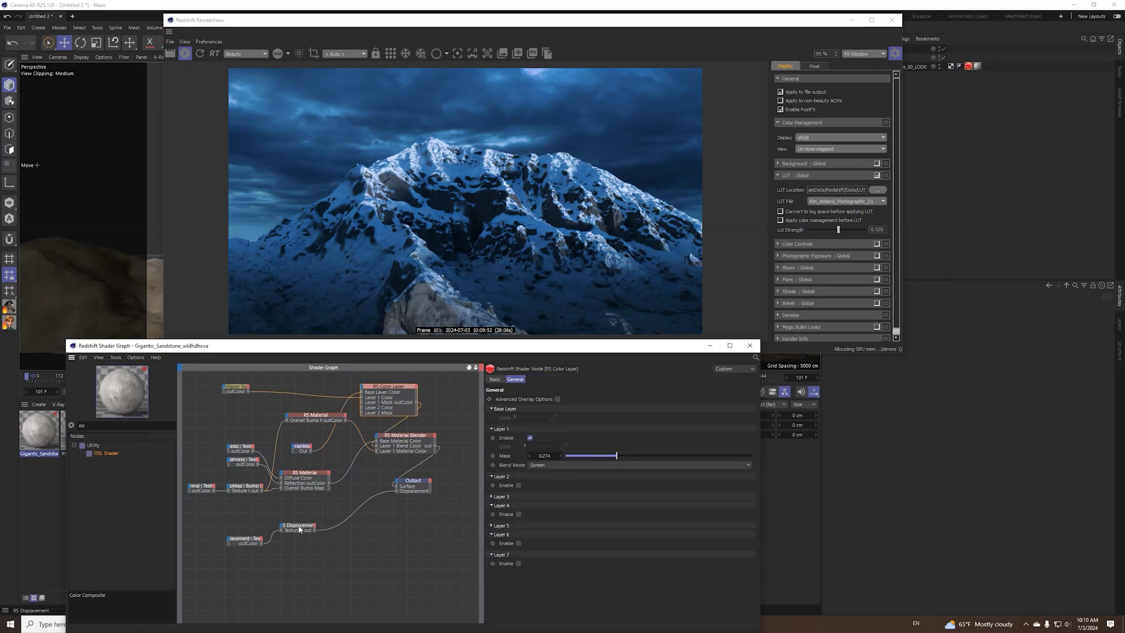
pyautogui.click(301, 447)
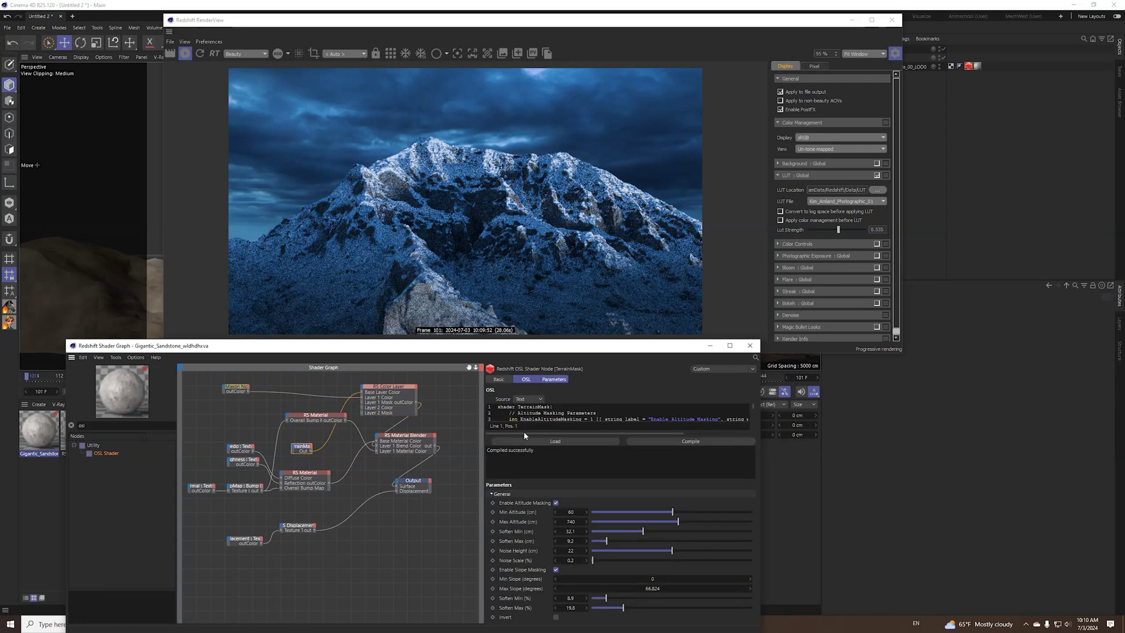